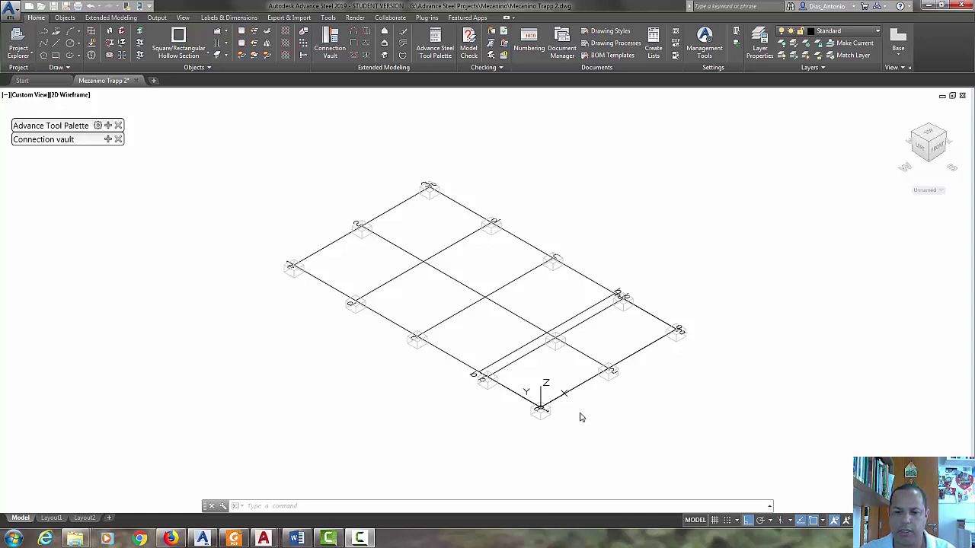
# Step: Examine the building grid and the footing blocks at its axis intersections, including the block at the origin
pyautogui.scroll(5, 571, 418)
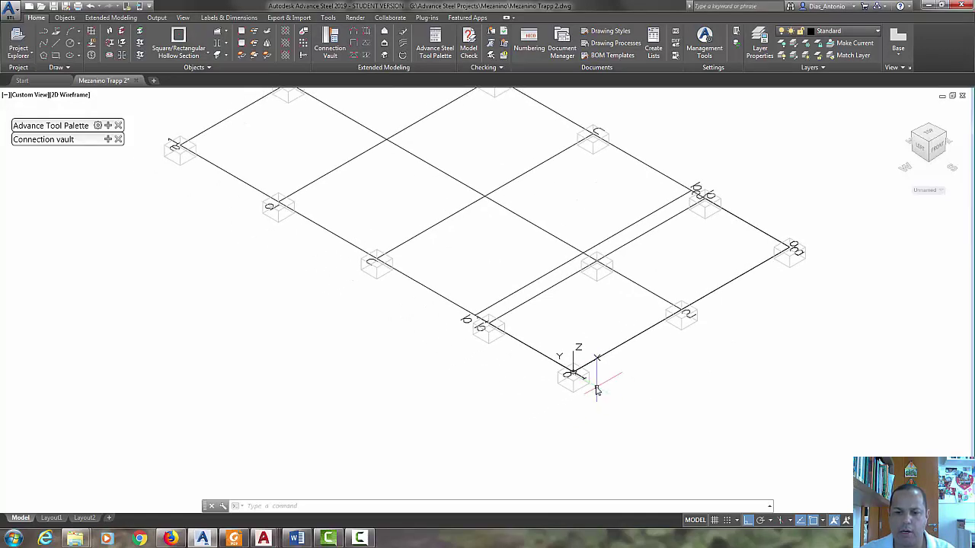
pyautogui.scroll(6, 598, 390)
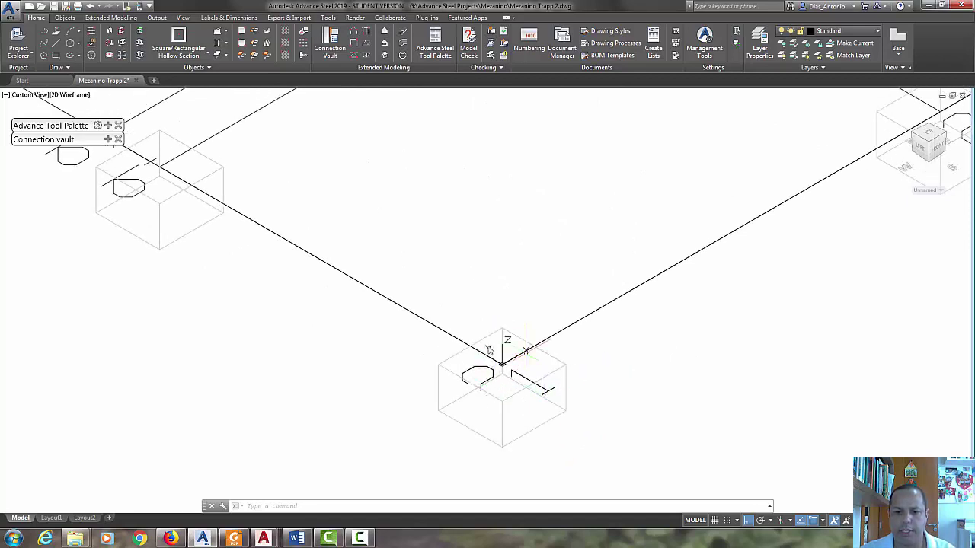
pyautogui.scroll(-4, 794, 298)
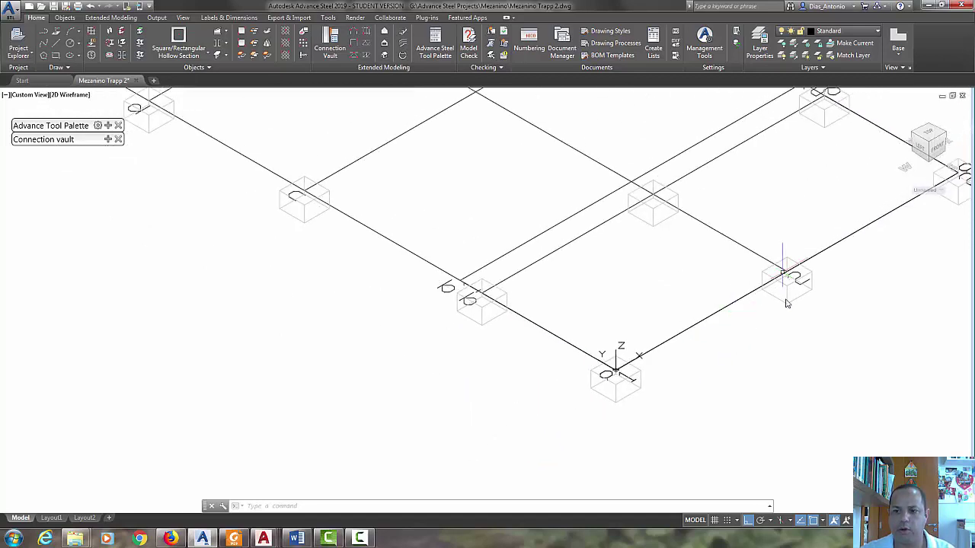
pyautogui.moveTo(933, 294); pyautogui.dragTo(789, 361, button='middle')
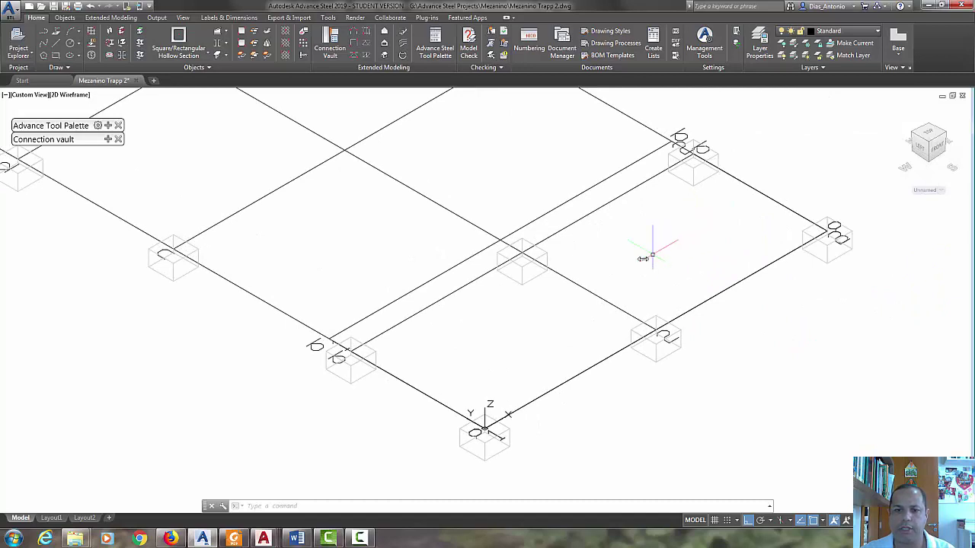
pyautogui.moveTo(492, 190); pyautogui.dragTo(693, 328, button='middle')
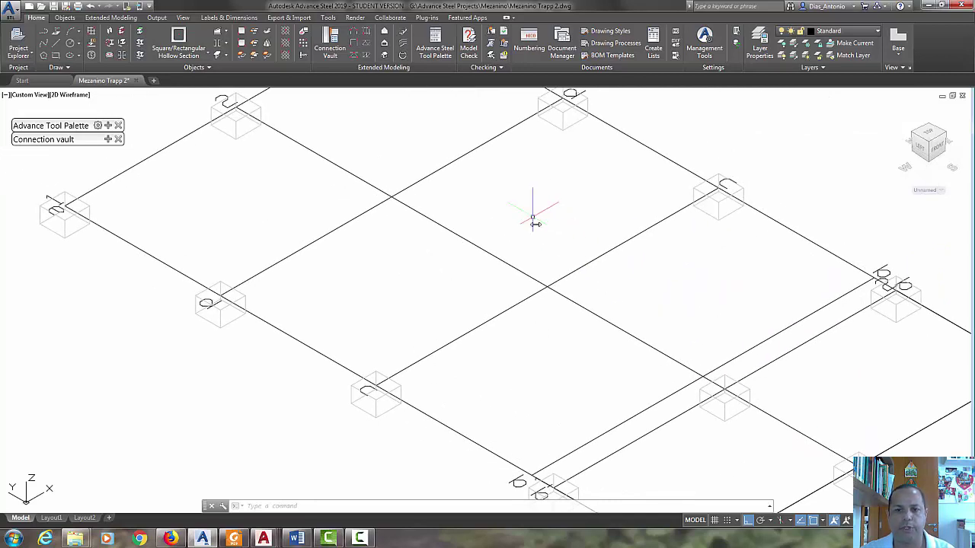
pyautogui.scroll(5, 631, 344)
pyautogui.moveTo(583, 398); pyautogui.dragTo(627, 318, button='middle')
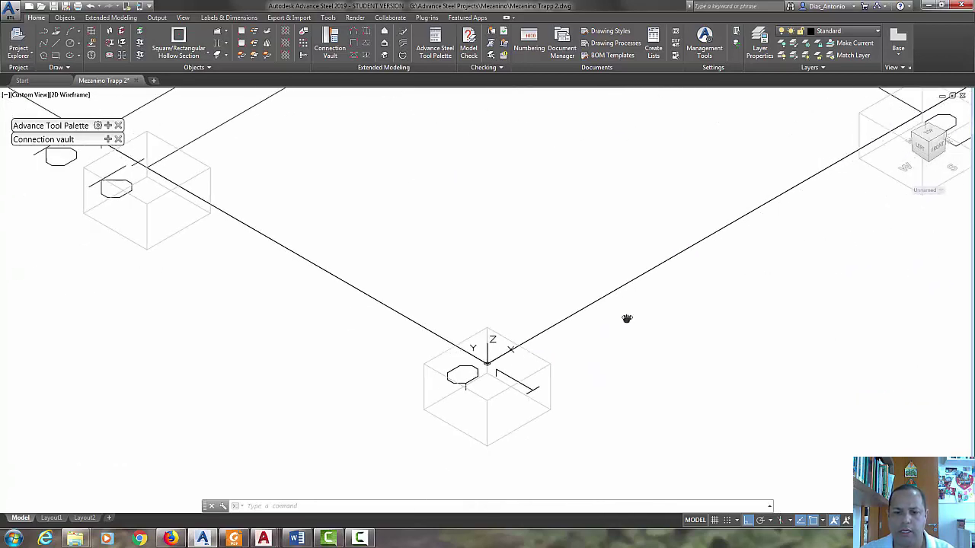
# Step: Create a vertical square/rectangular hollow section column from origin 0,0 with its end point 4000 along the Z axis
pyautogui.click(204, 59)
pyautogui.click(44, 21)
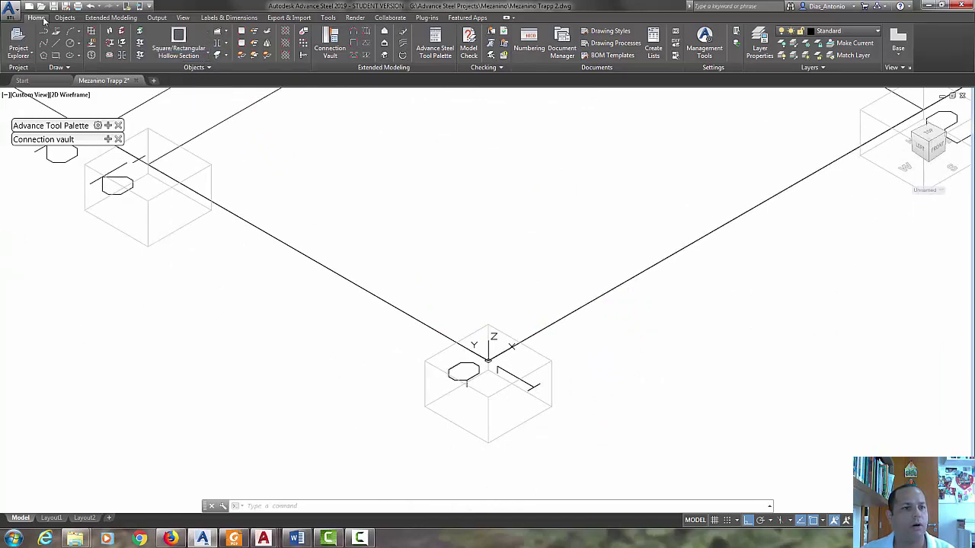
pyautogui.click(189, 59)
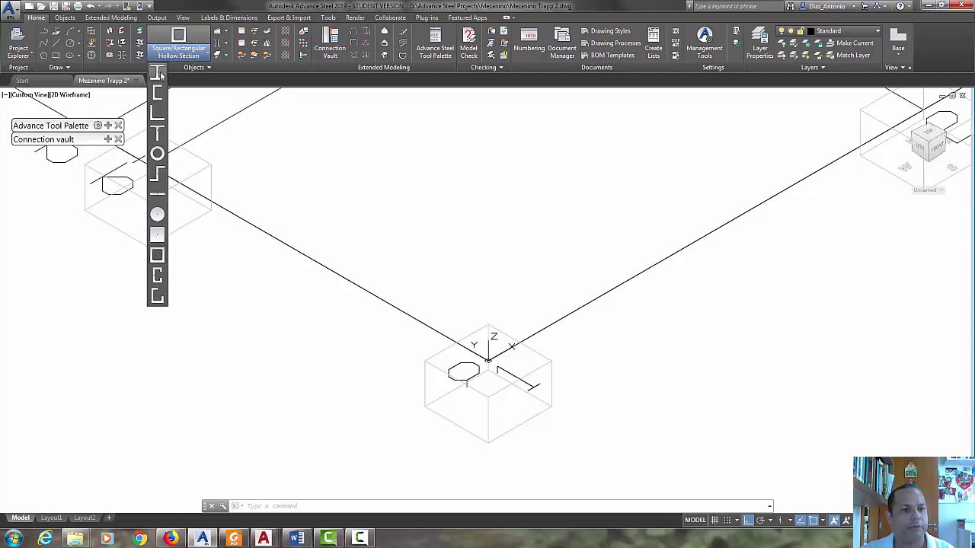
pyautogui.click(182, 67)
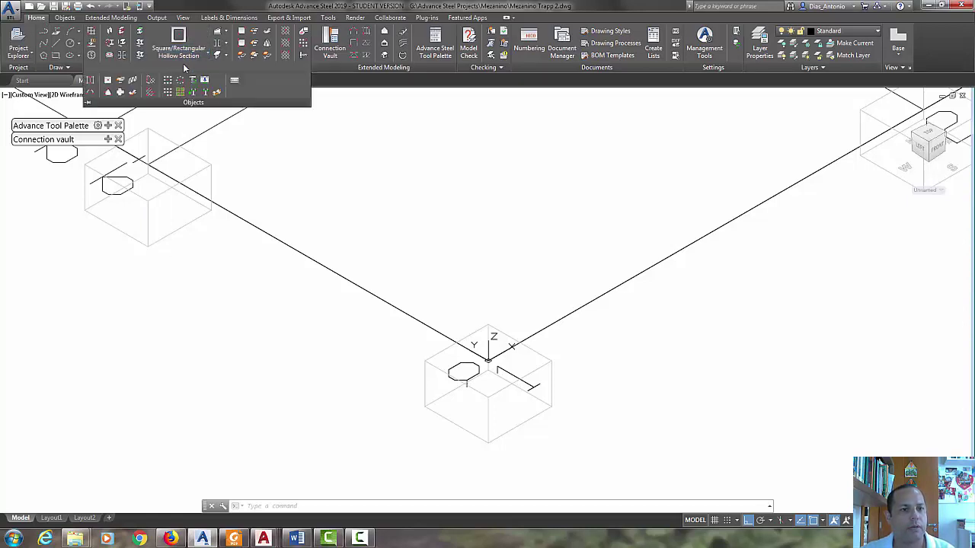
pyautogui.click(178, 36)
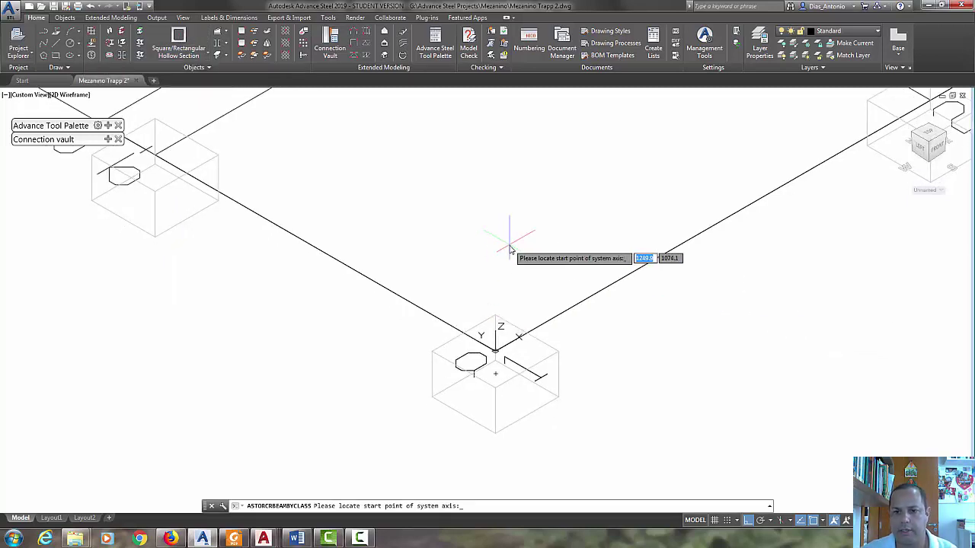
pyautogui.write('0,')
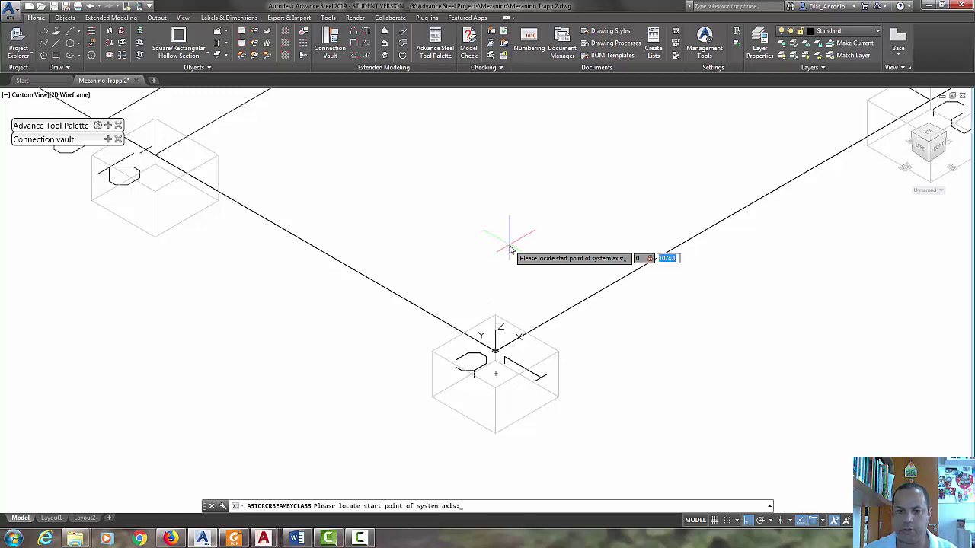
pyautogui.write('0,0,')
pyautogui.press('Return')
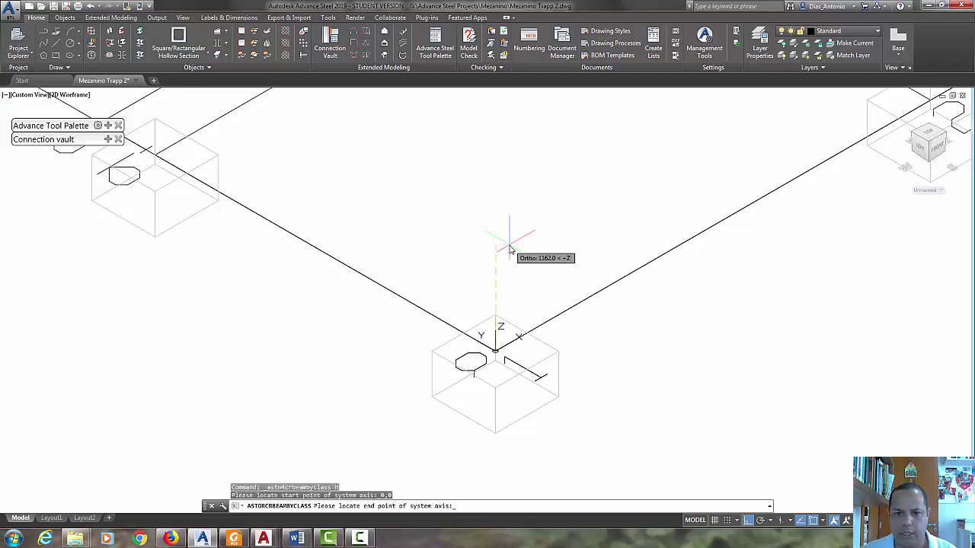
pyautogui.scroll(-2, 560, 247)
pyautogui.moveTo(521, 248); pyautogui.dragTo(502, 359, button='middle')
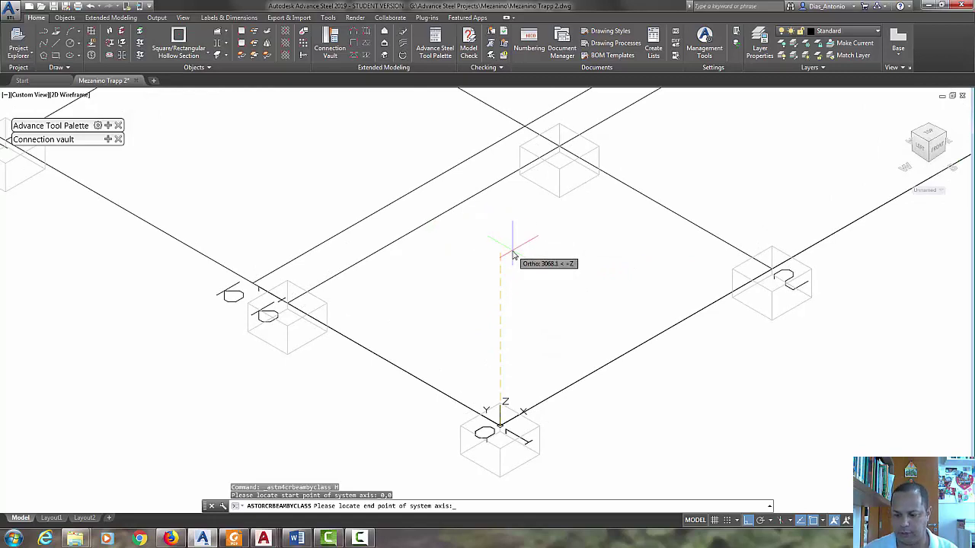
pyautogui.press('Tab')
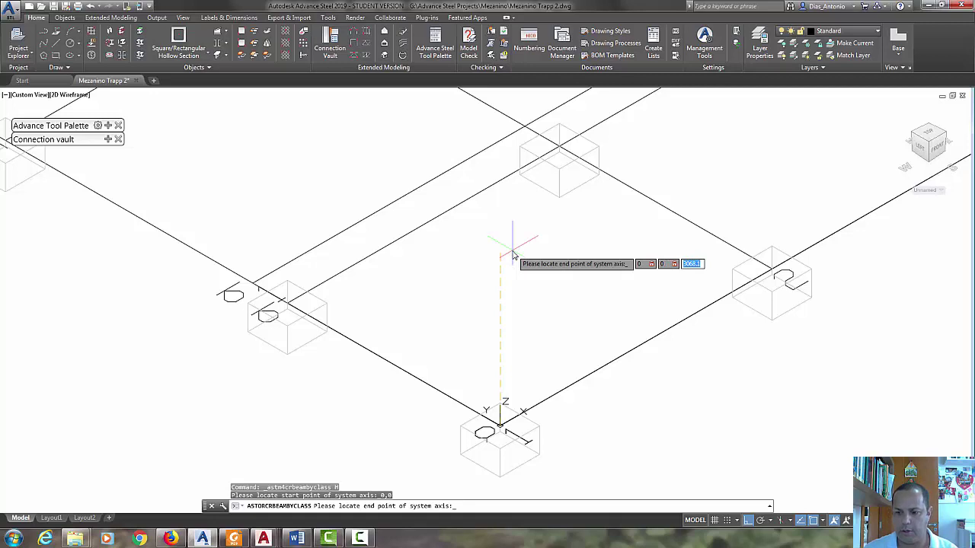
pyautogui.write('4000')
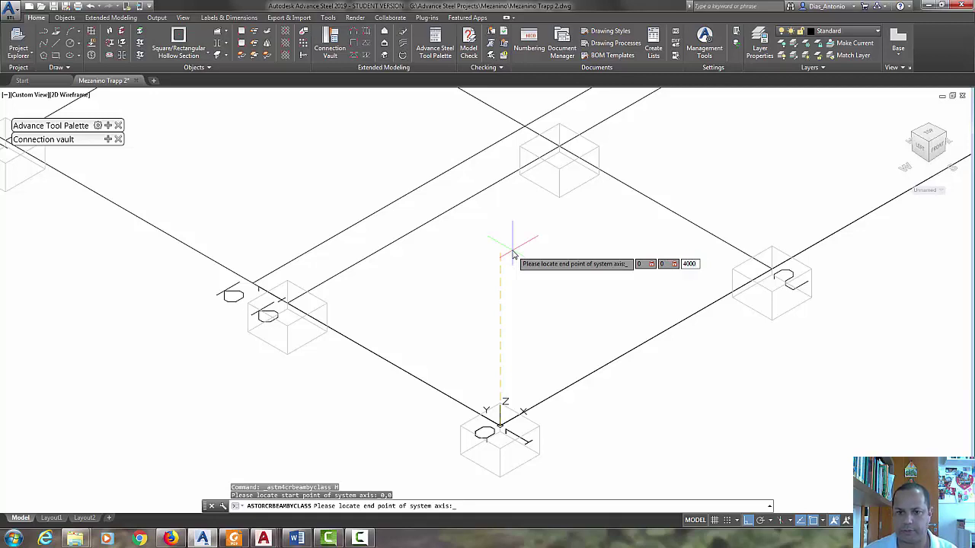
pyautogui.press('Return')
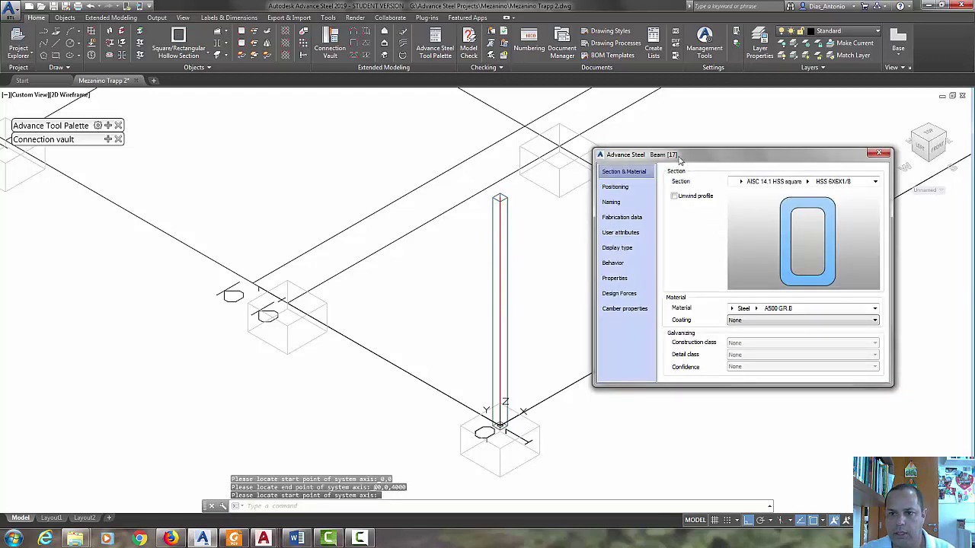
# Step: Set the new column's positioning offset to the centre of its section
pyautogui.moveTo(678, 158); pyautogui.dragTo(669, 165)
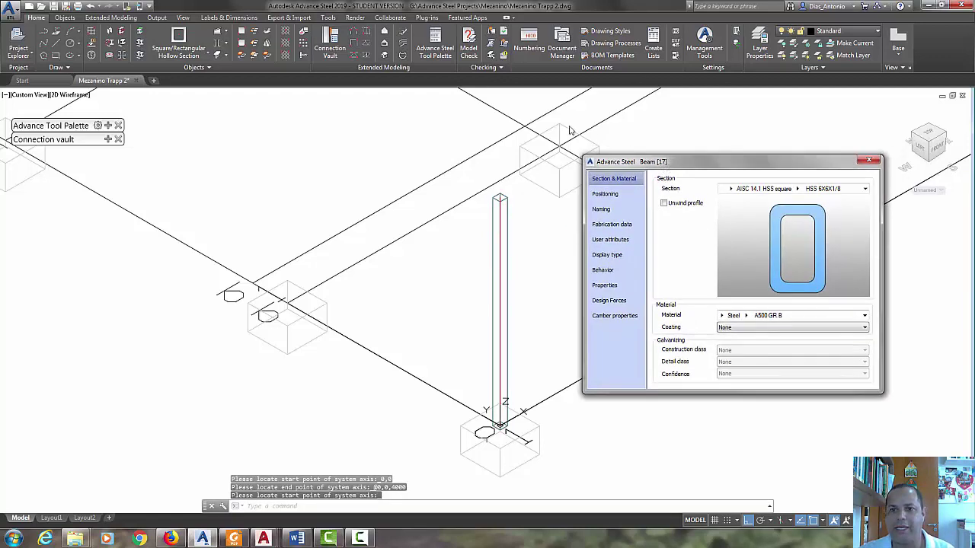
pyautogui.moveTo(664, 164); pyautogui.dragTo(654, 165)
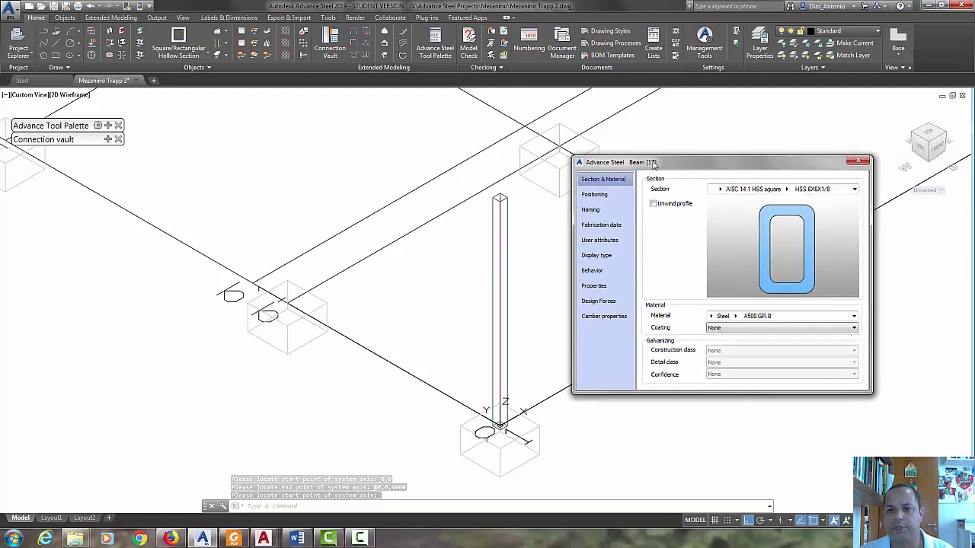
pyautogui.click(609, 195)
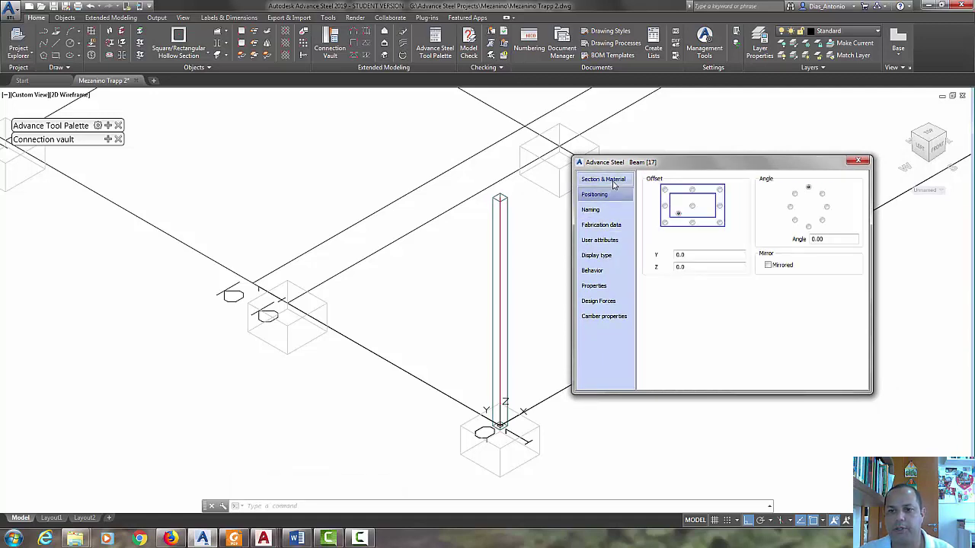
pyautogui.click(613, 181)
pyautogui.click(610, 195)
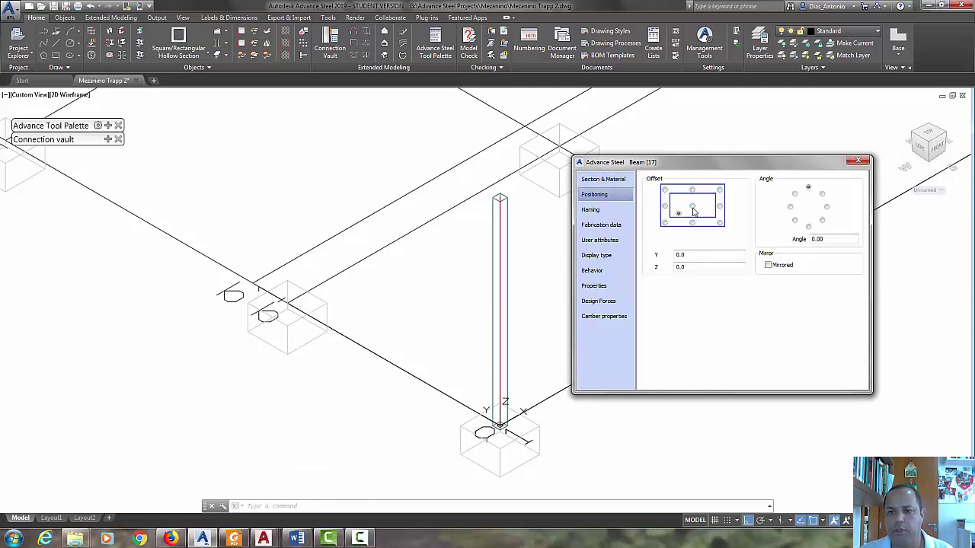
# Step: Enable Model Role in the column's naming properties and set it to Column
pyautogui.click(609, 209)
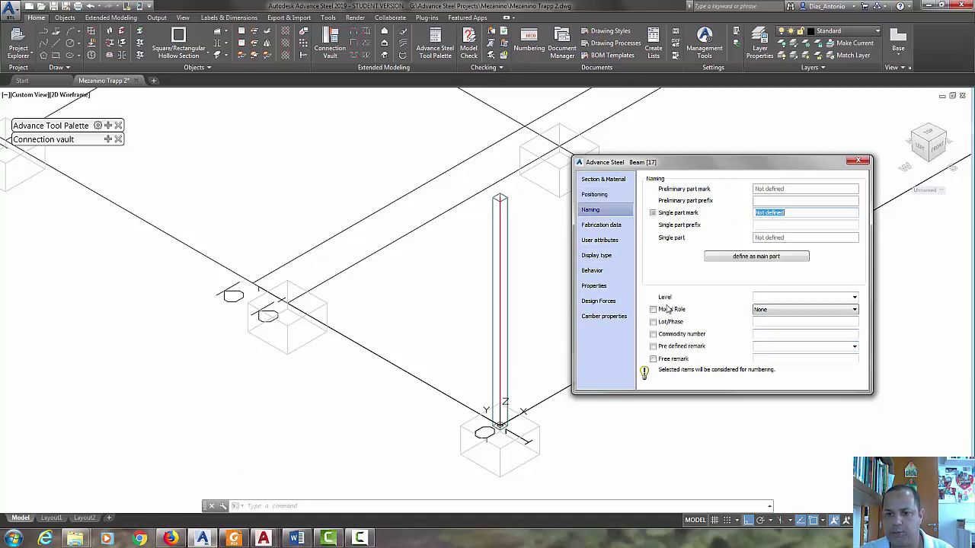
pyautogui.click(653, 309)
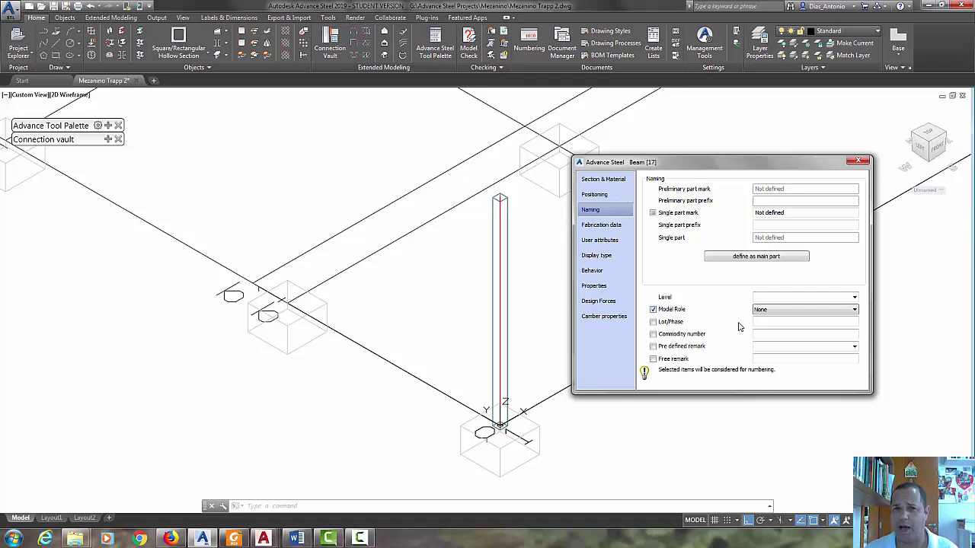
pyautogui.click(785, 309)
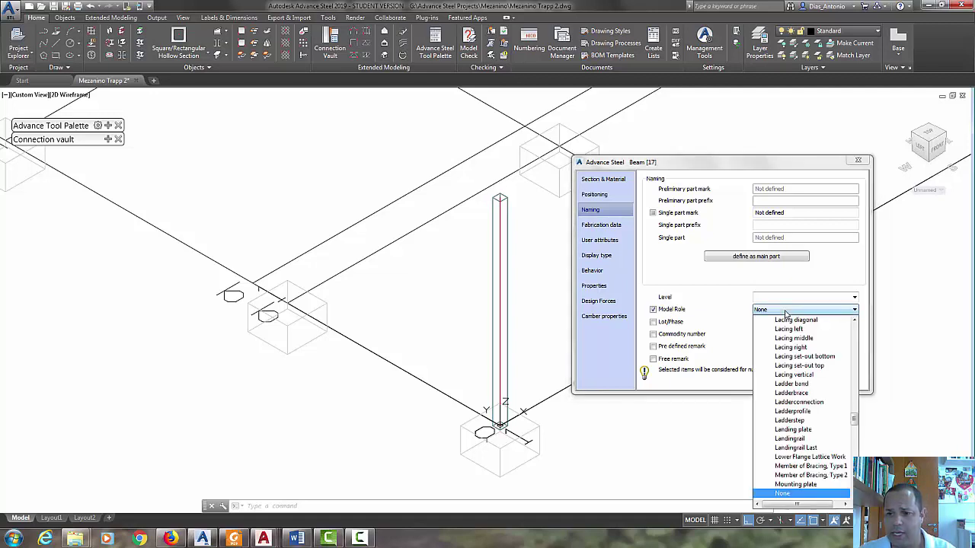
pyautogui.click(784, 415)
pyautogui.click(818, 311)
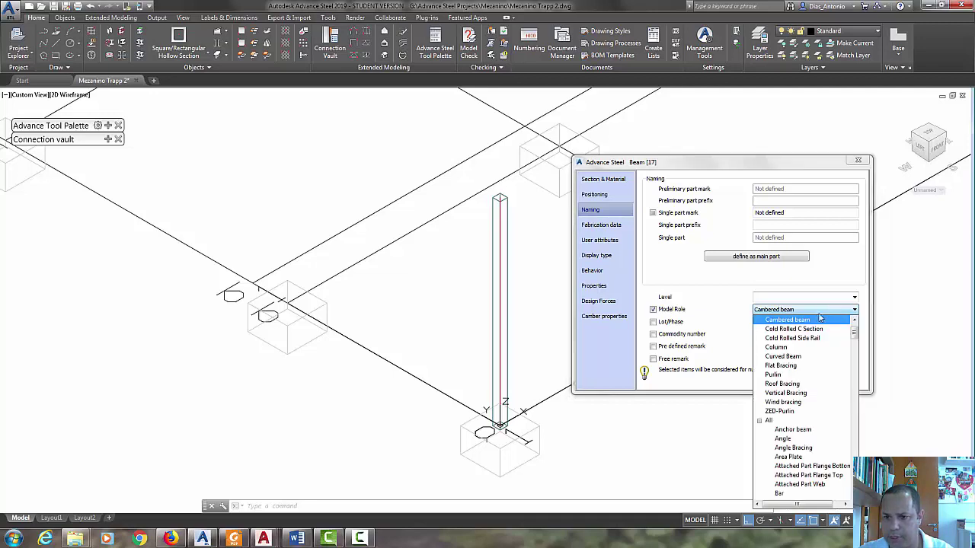
pyautogui.click(804, 340)
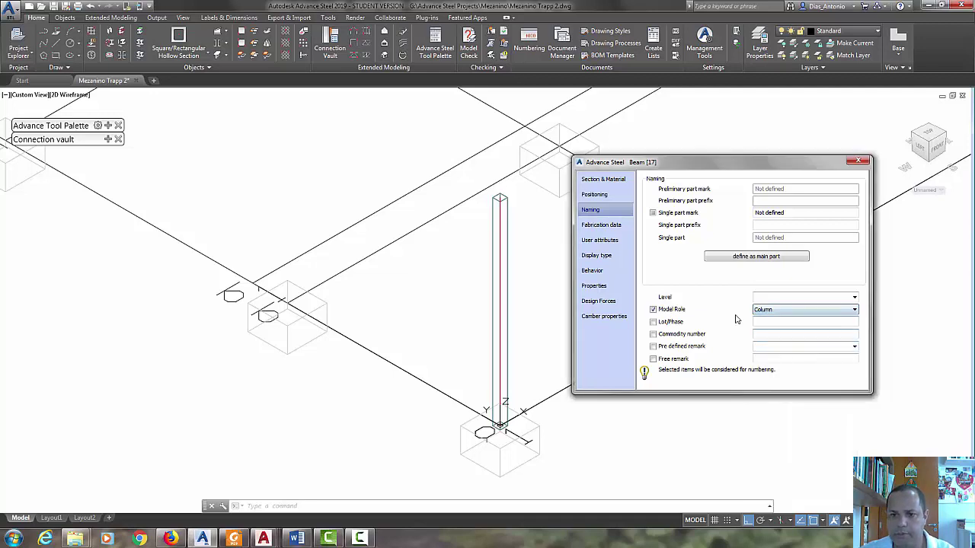
# Step: Review the column's fabrication data, user attributes, positioning, section catalogue and material options, and close its properties
pyautogui.click(602, 226)
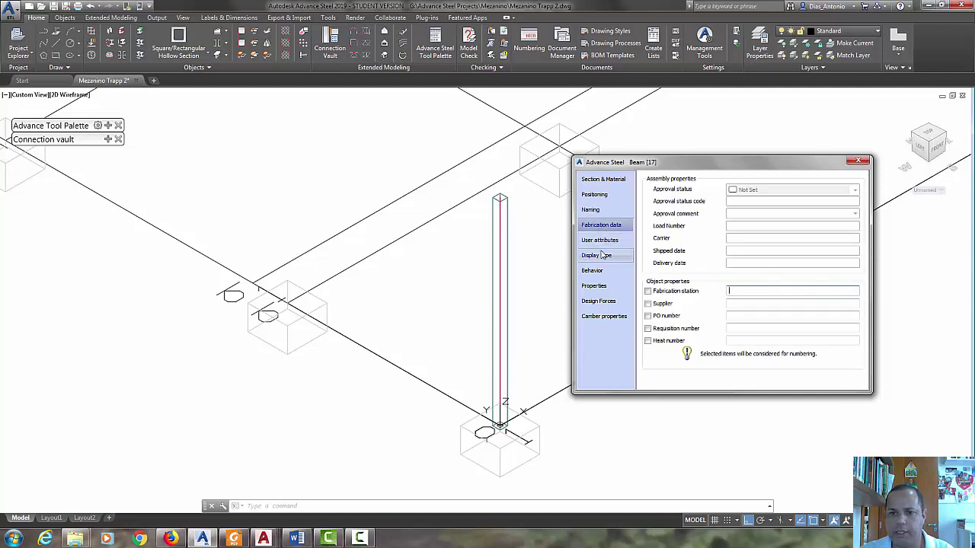
pyautogui.click(605, 241)
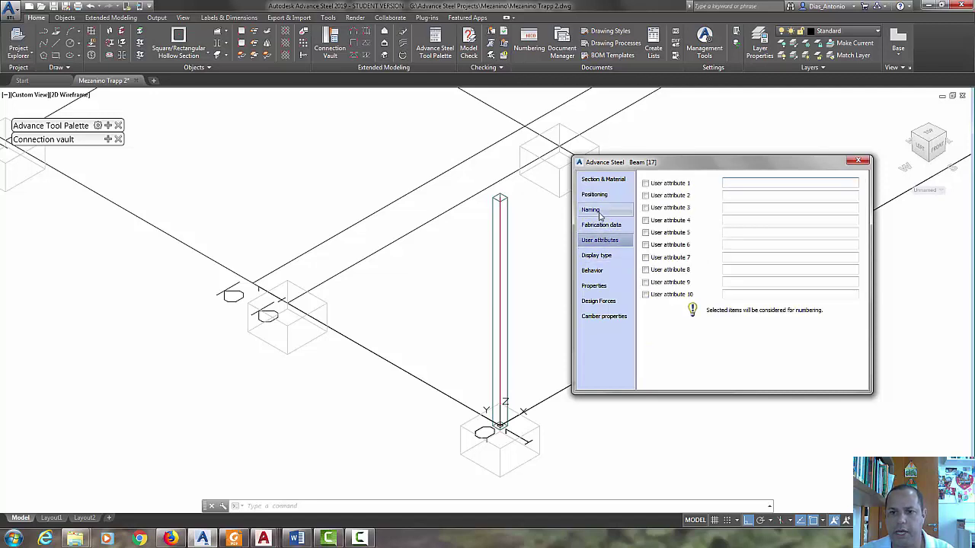
pyautogui.click(594, 210)
pyautogui.click(599, 197)
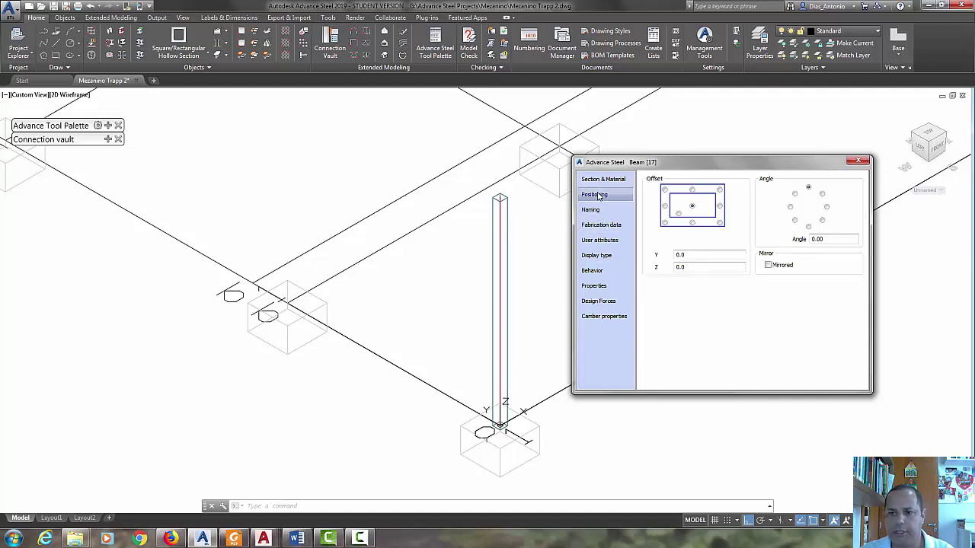
pyautogui.click(602, 180)
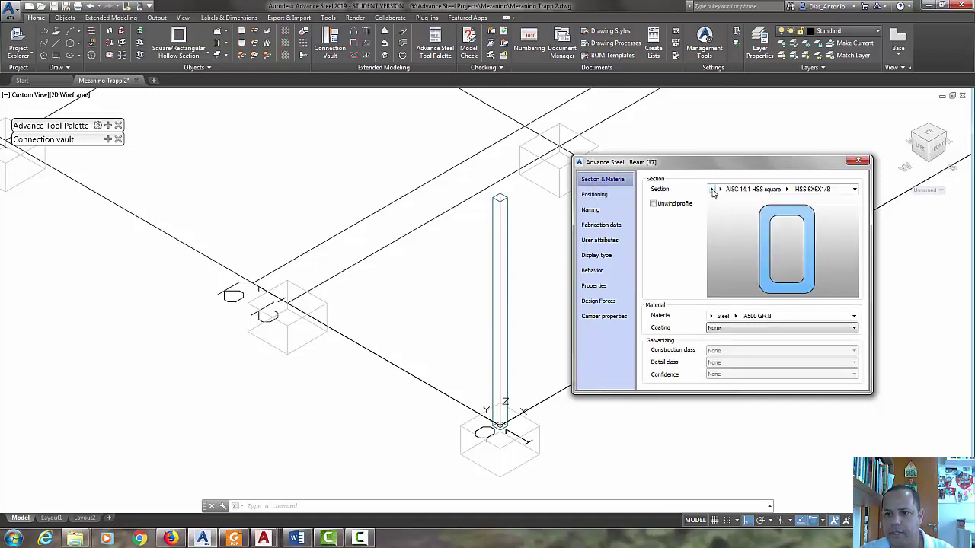
pyautogui.click(713, 192)
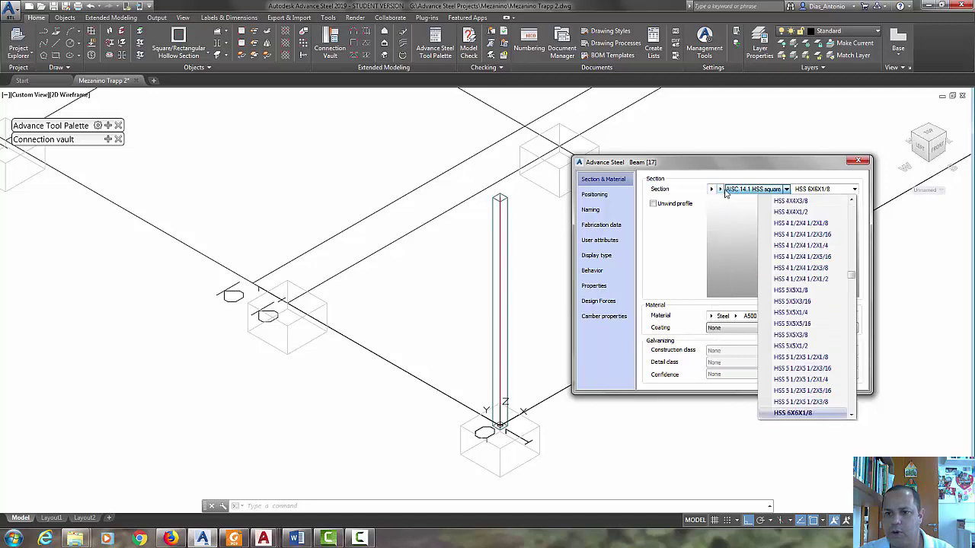
pyautogui.click(720, 189)
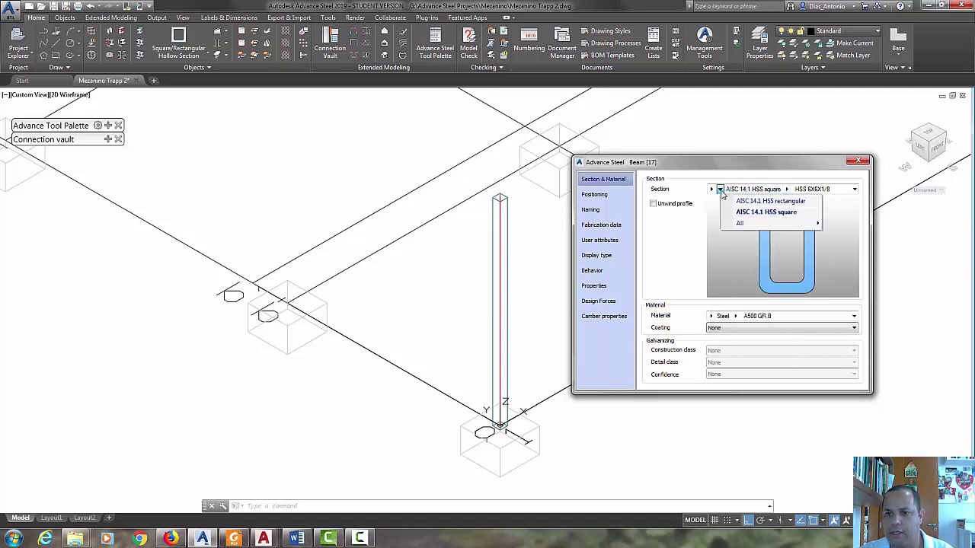
pyautogui.click(723, 166)
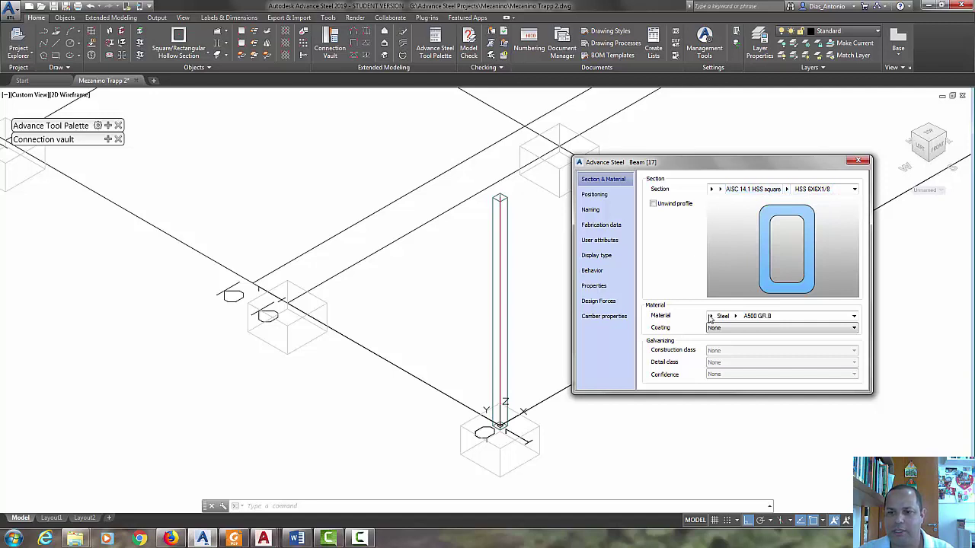
pyautogui.click(602, 195)
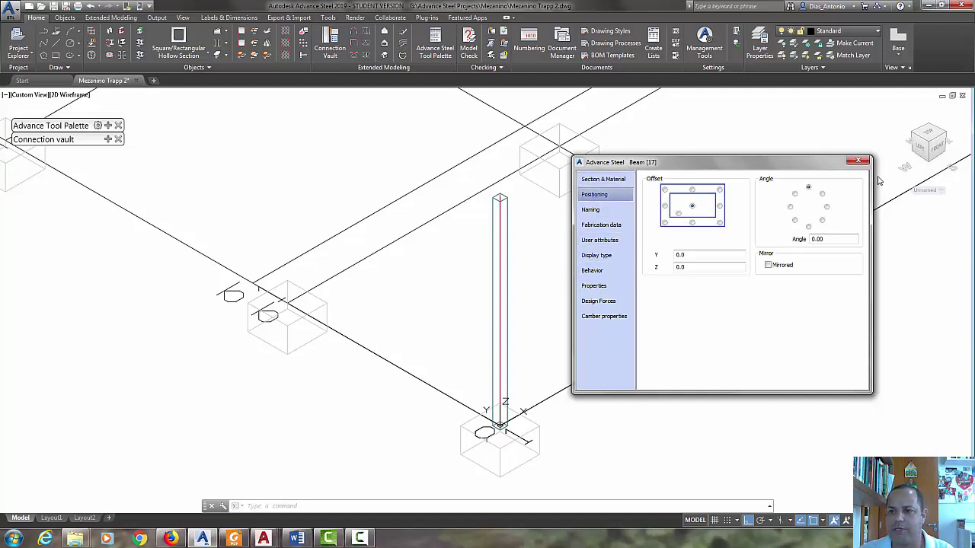
pyautogui.click(860, 163)
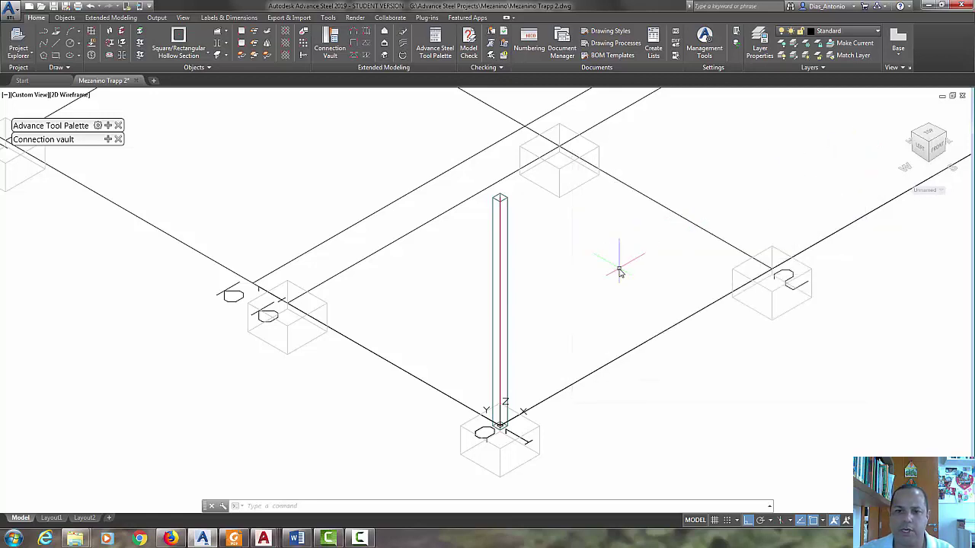
pyautogui.scroll(4, 594, 272)
pyautogui.scroll(-5, 556, 289)
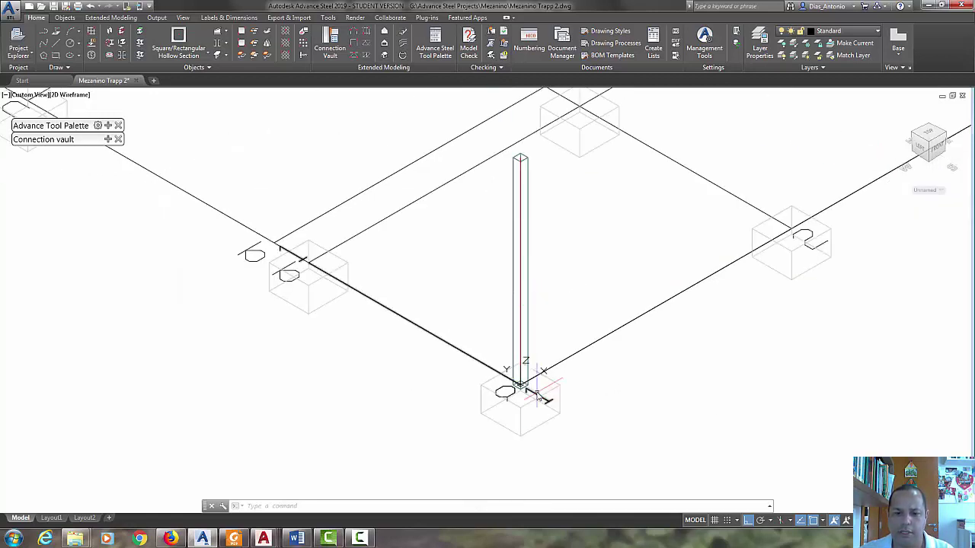
# Step: Add the Base plate joint from the Plates at beam category to the Connection Vault favorites
pyautogui.scroll(6, 526, 377)
pyautogui.moveTo(527, 372); pyautogui.dragTo(607, 348, button='middle')
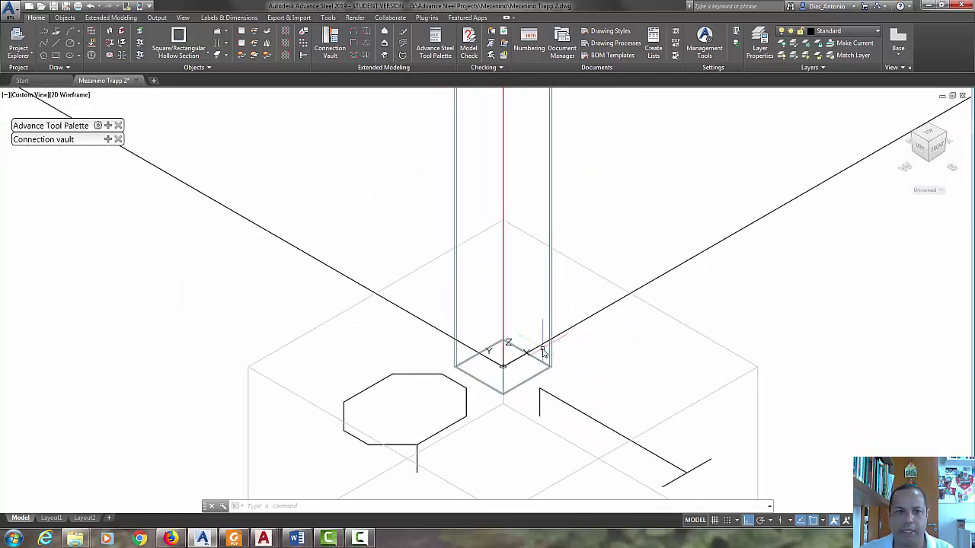
pyautogui.click(108, 140)
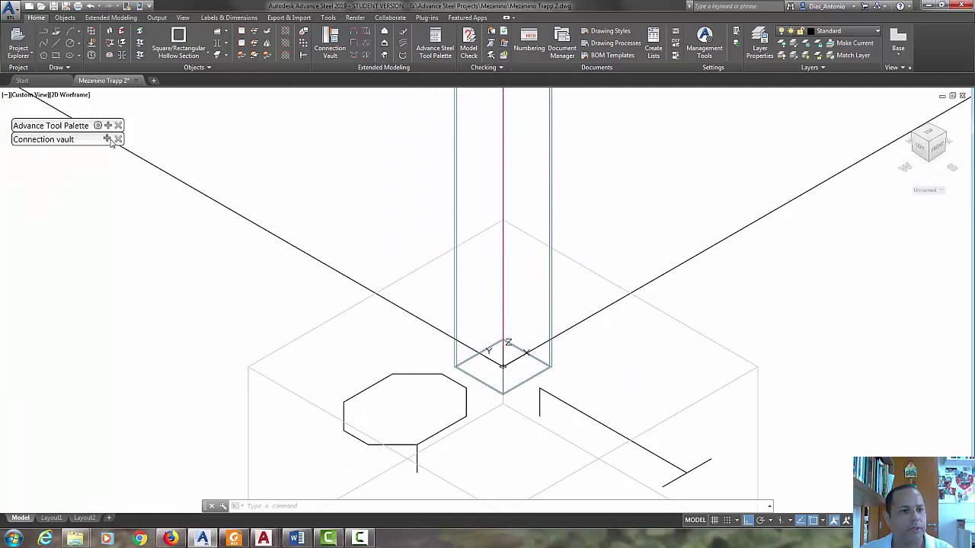
pyautogui.click(117, 139)
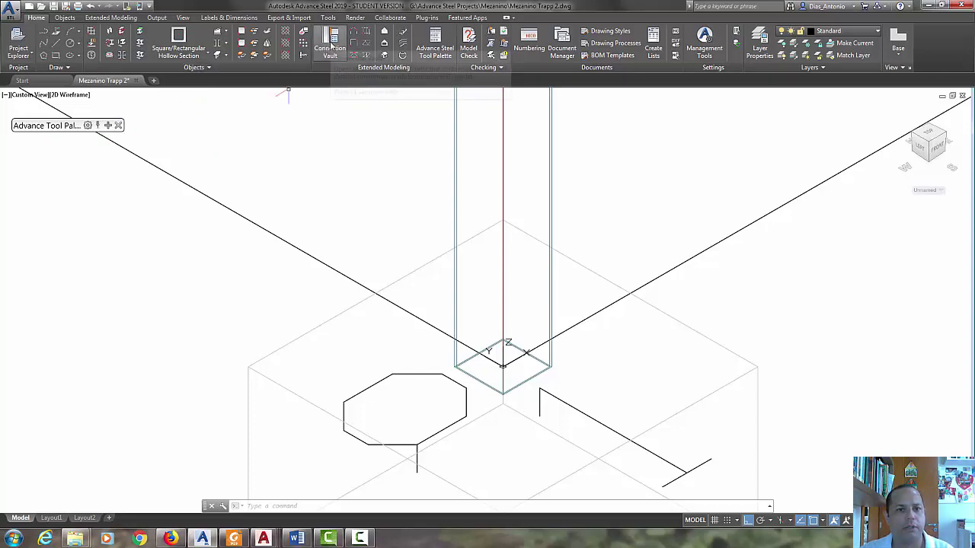
pyautogui.click(329, 45)
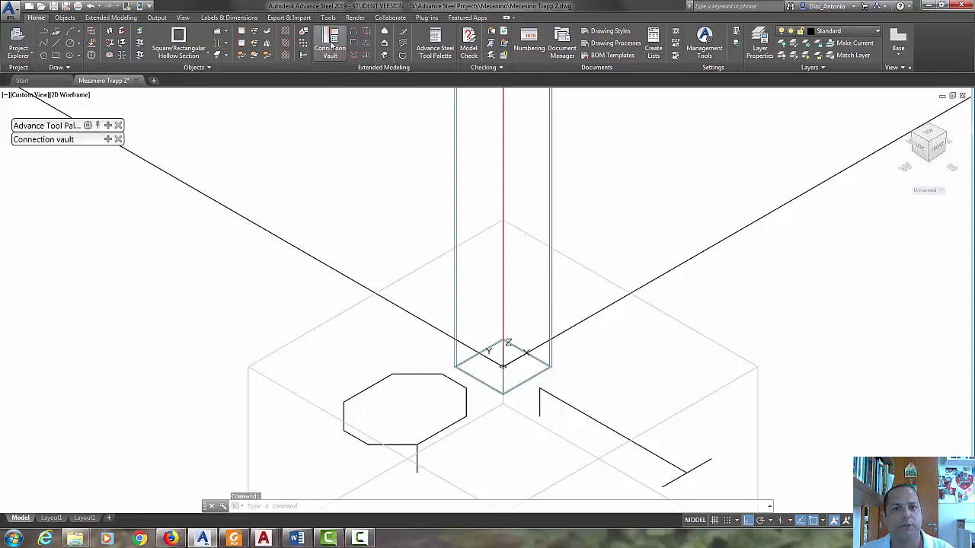
pyautogui.click(107, 142)
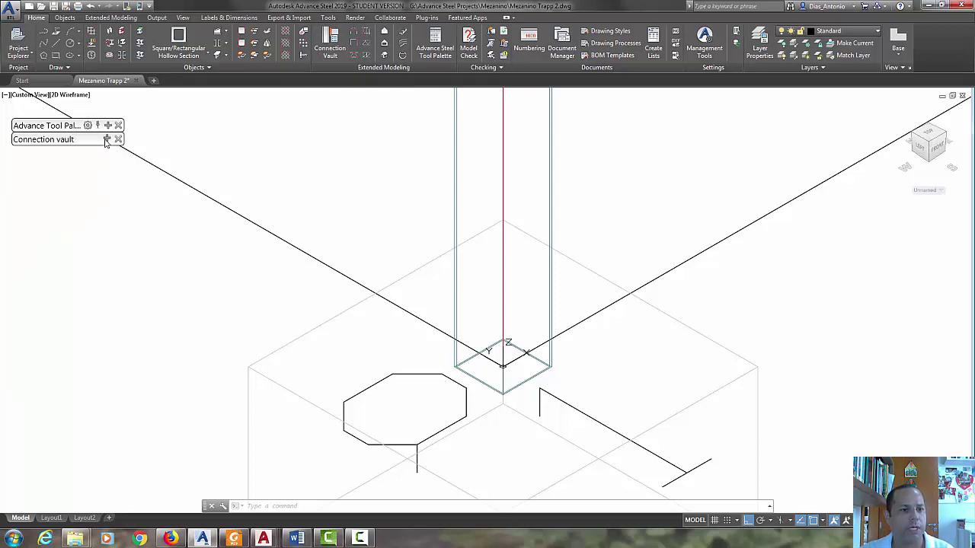
pyautogui.click(21, 178)
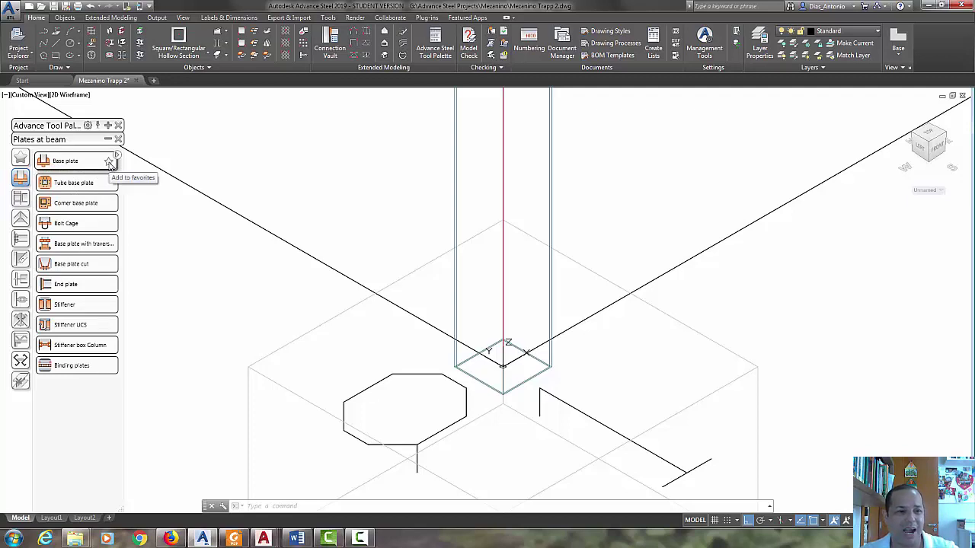
pyautogui.click(110, 162)
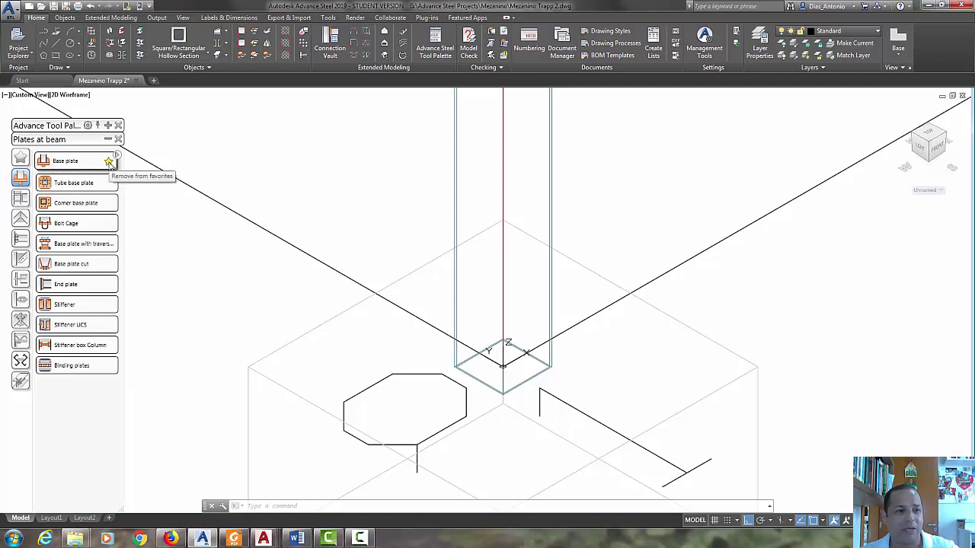
# Step: Apply the favorite Base plate joint to the origin column without an additional concrete object, and close its properties
pyautogui.click(20, 157)
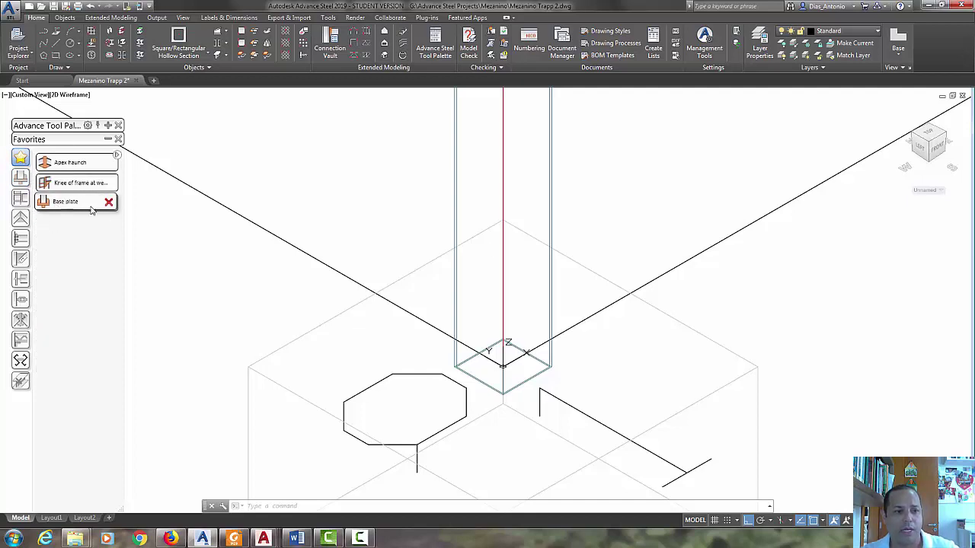
pyautogui.click(456, 213)
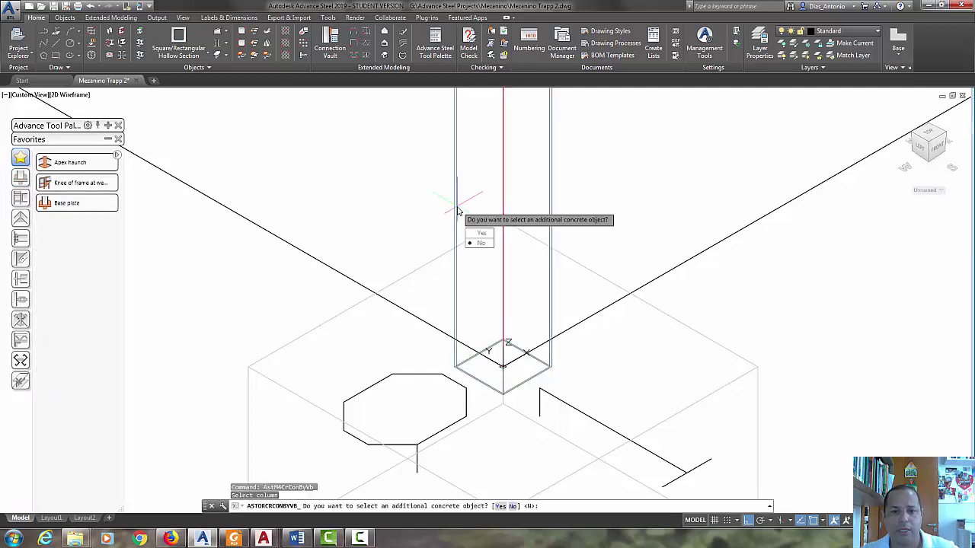
pyautogui.click(481, 243)
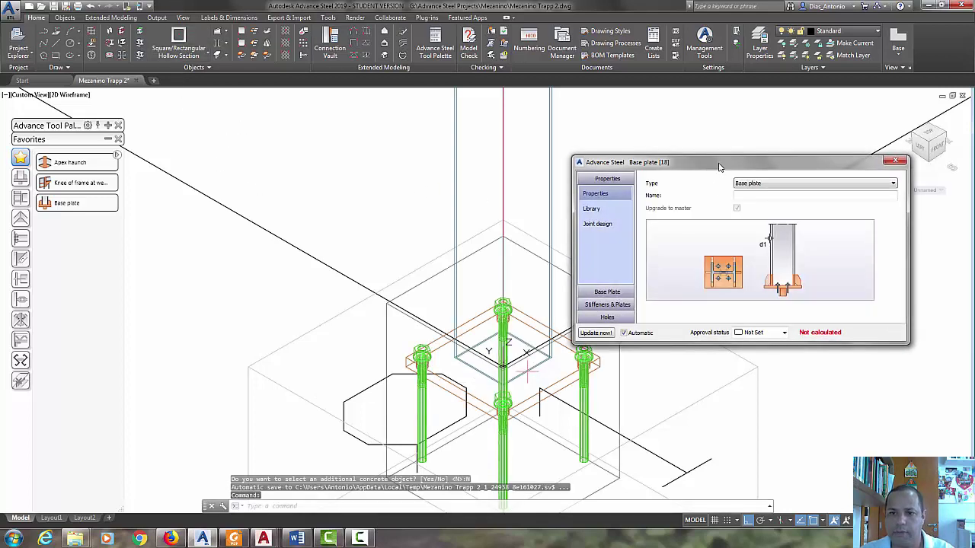
pyautogui.moveTo(719, 166); pyautogui.dragTo(739, 146)
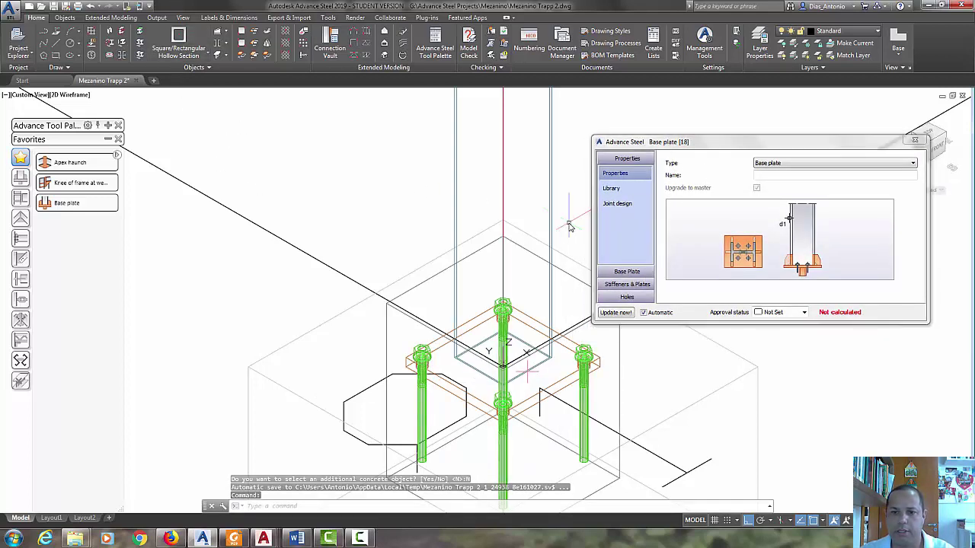
pyautogui.click(914, 139)
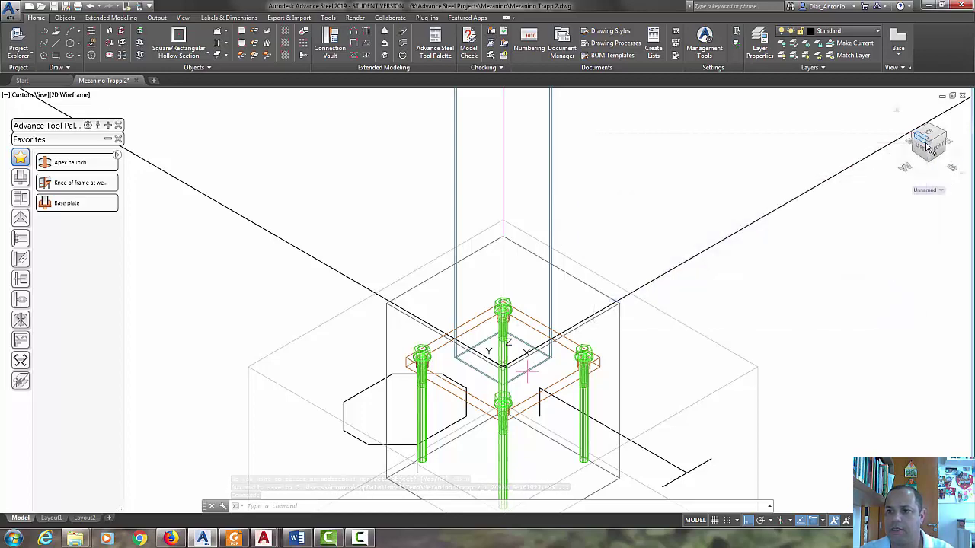
# Step: Examine the base plate, anchors and connection box against the column and concrete footing, from the front and in 3D
pyautogui.click(925, 145)
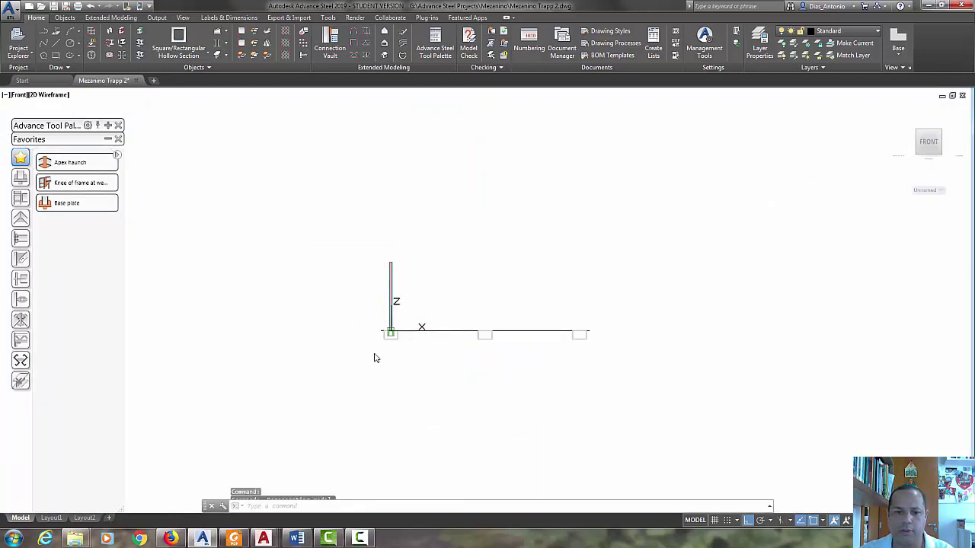
pyautogui.scroll(10, 374, 358)
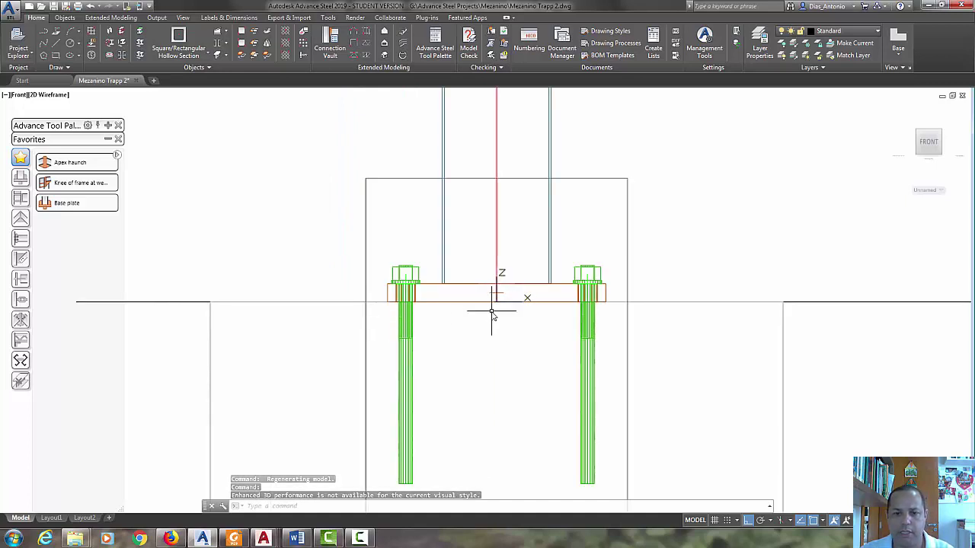
pyautogui.keyDown('shift'); pyautogui.moveTo(491, 314); pyautogui.dragTo(524, 345, button='middle'); pyautogui.keyUp('shift')
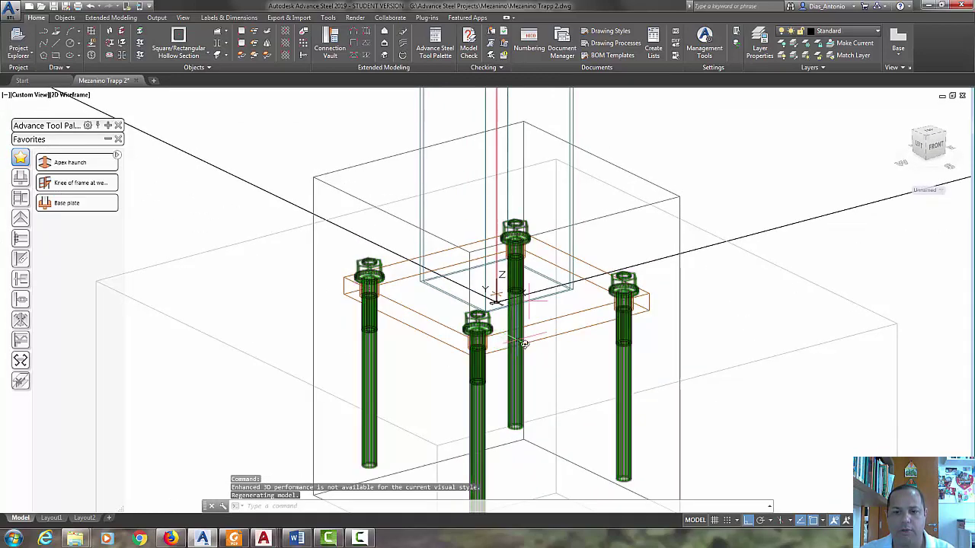
pyautogui.scroll(-2, 579, 354)
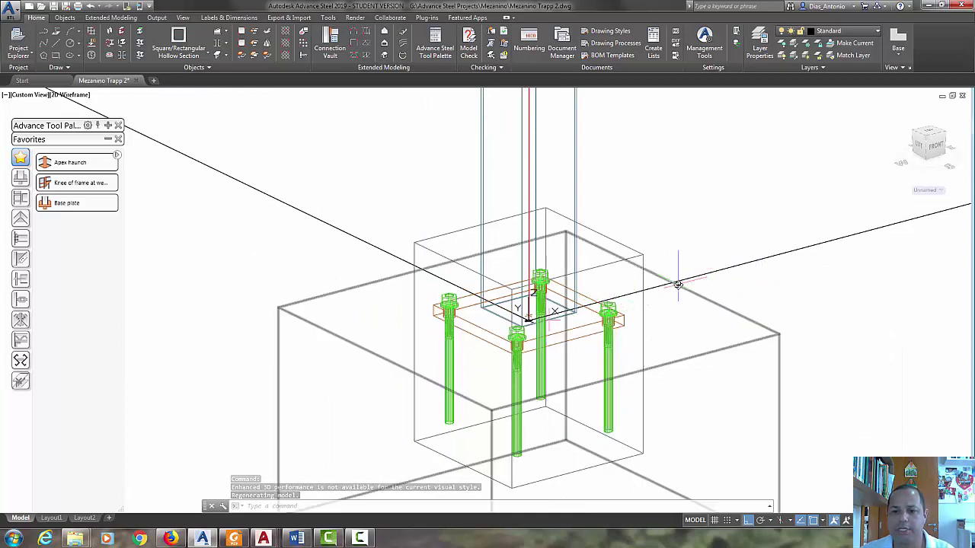
pyautogui.scroll(-2, 678, 285)
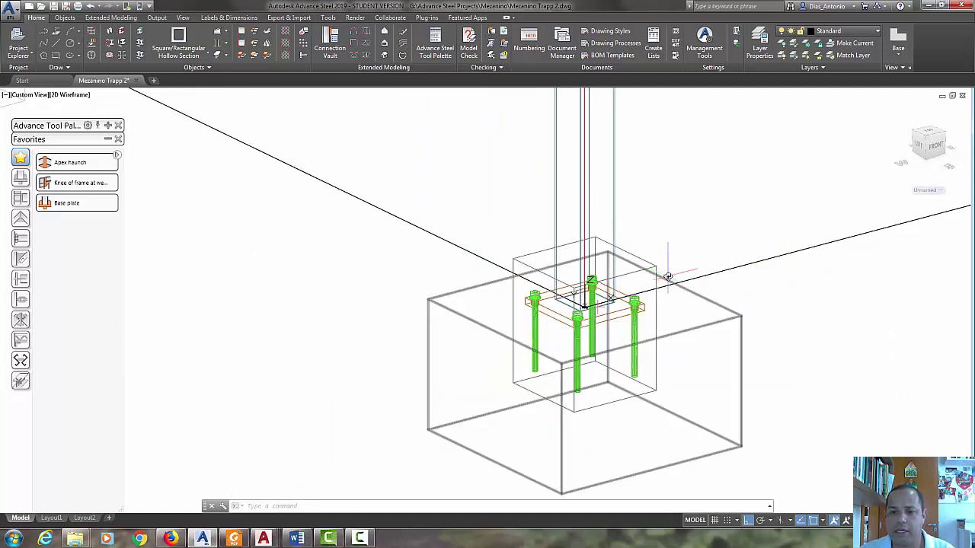
pyautogui.click(655, 268)
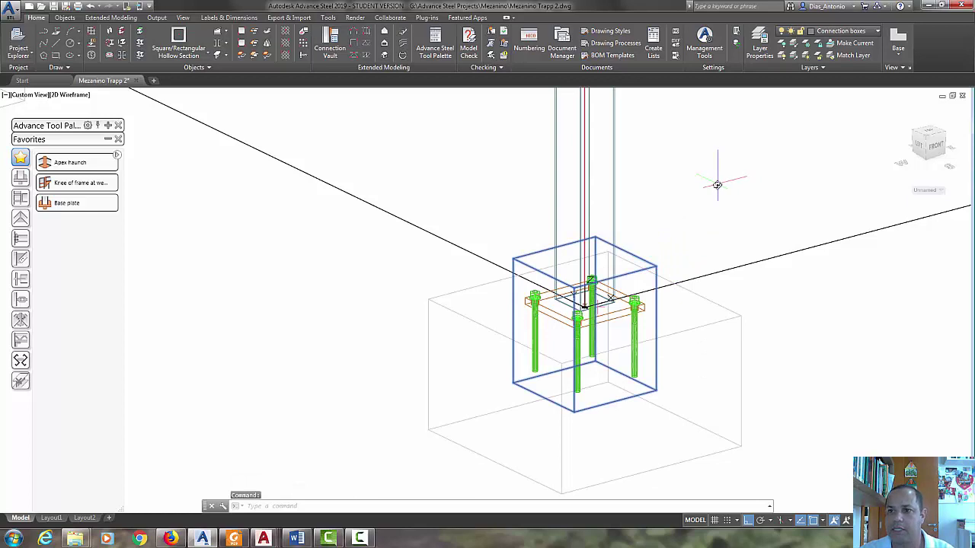
pyautogui.press('Escape')
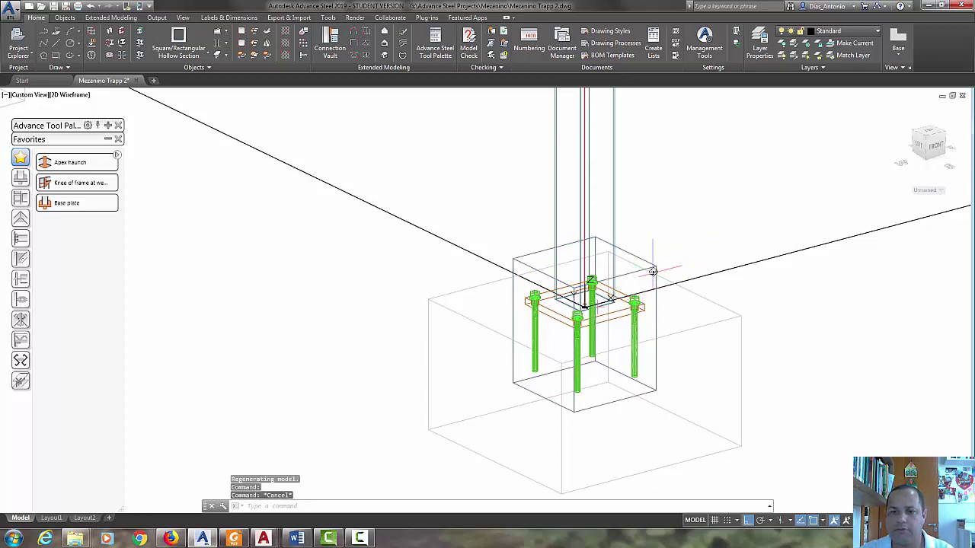
# Step: Set the plate thickness in the base plate joint's layout properties to 25.4
pyautogui.rightClick(695, 189)
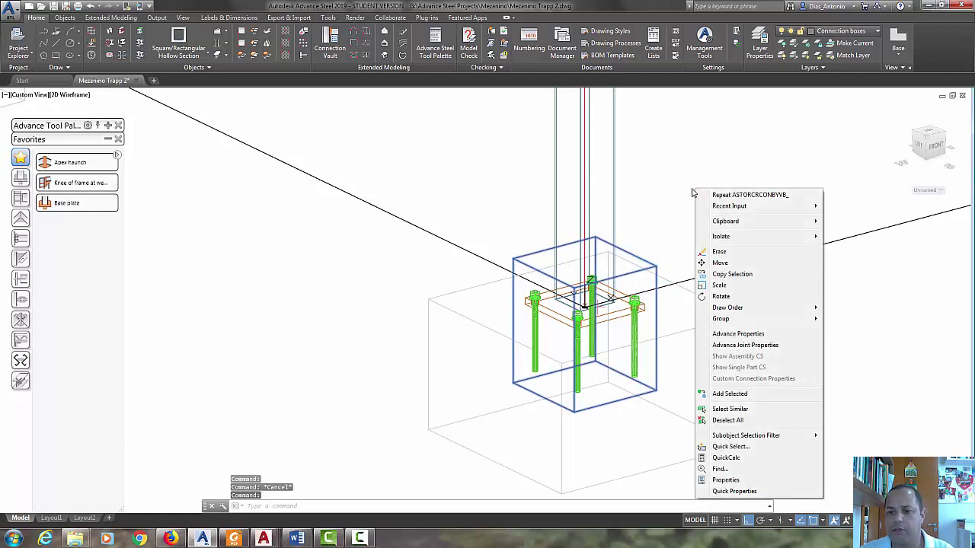
pyautogui.click(716, 335)
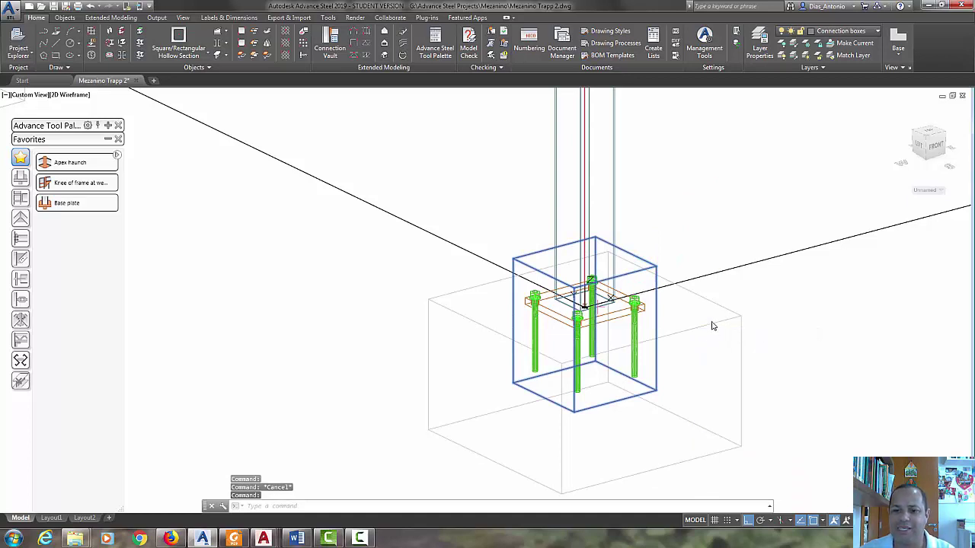
pyautogui.moveTo(686, 147); pyautogui.dragTo(767, 165)
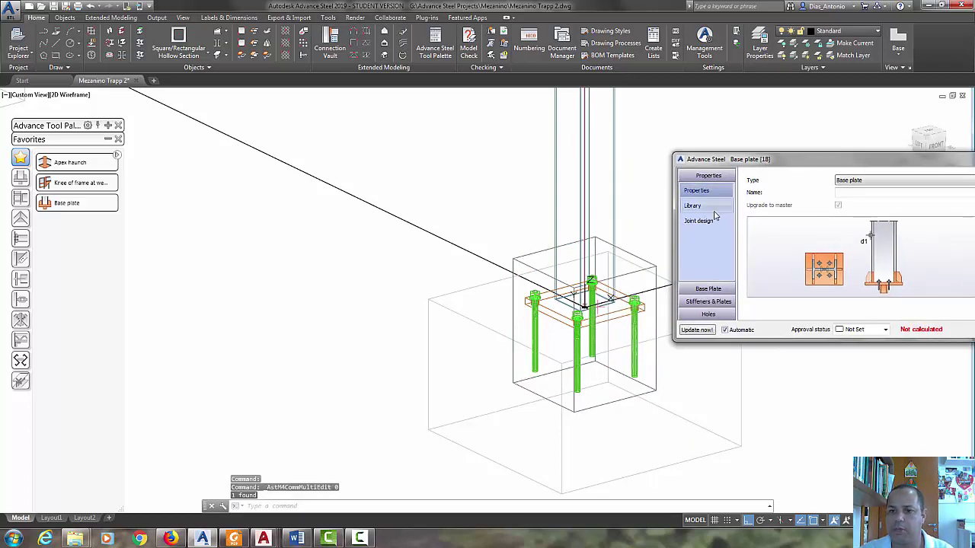
pyautogui.click(719, 290)
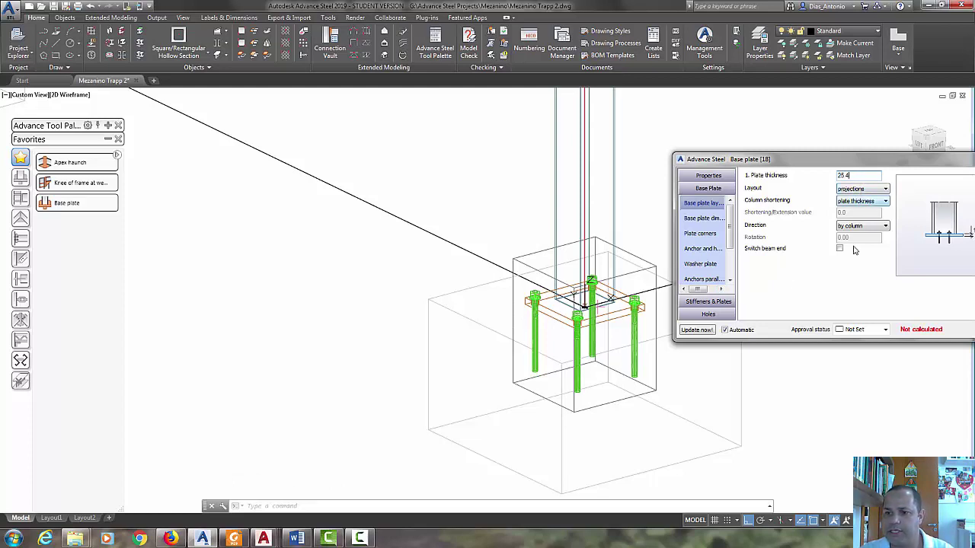
# Step: Set the equal projections of the base plate around the column to 101.6
pyautogui.click(697, 218)
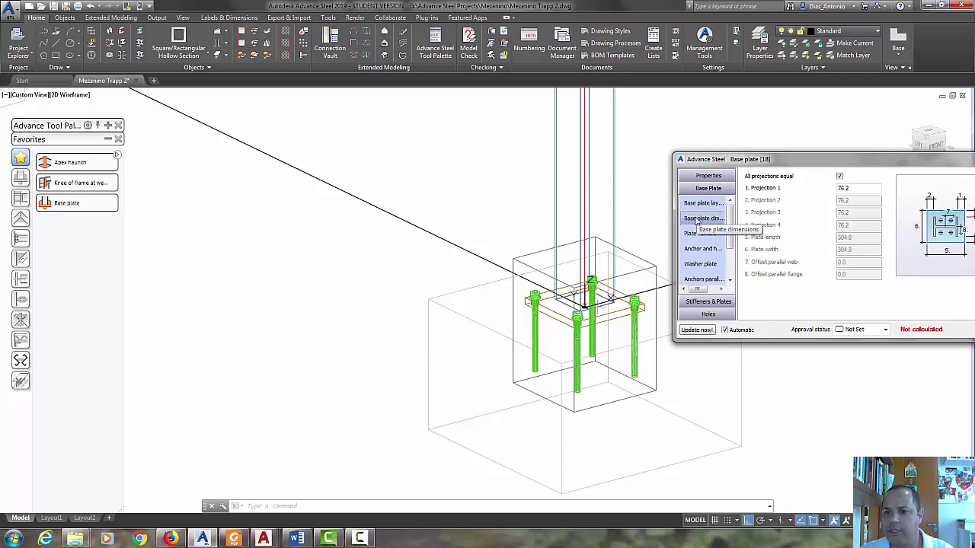
pyautogui.moveTo(861, 161); pyautogui.dragTo(838, 204)
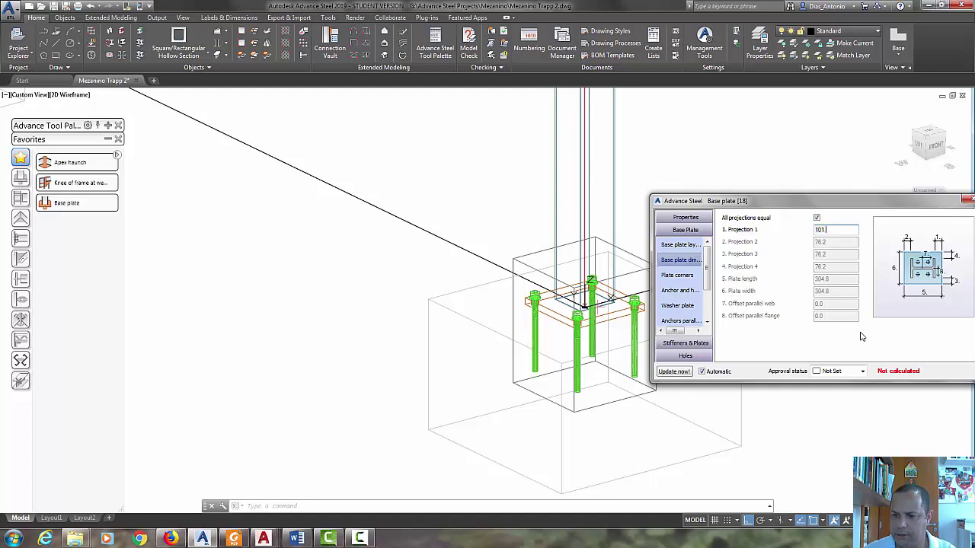
pyautogui.click(675, 276)
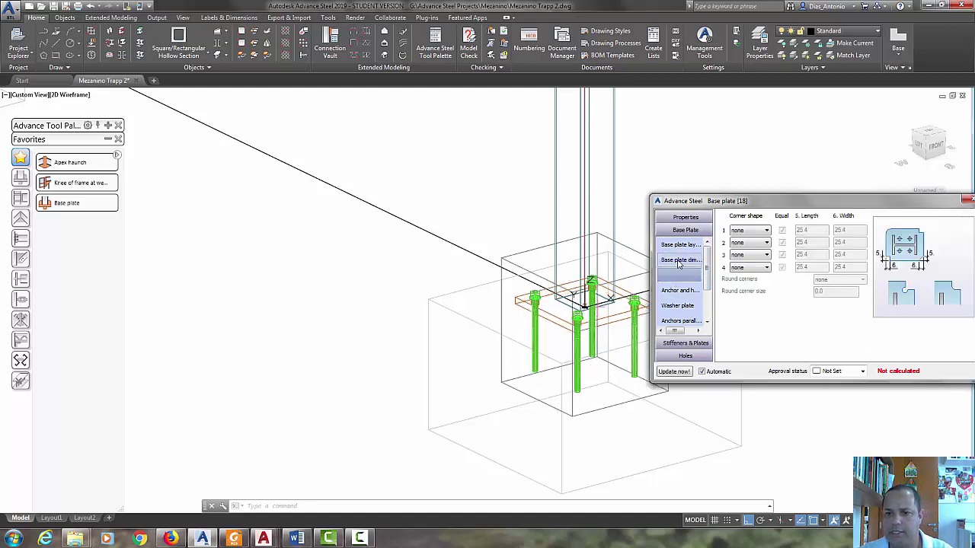
pyautogui.click(680, 260)
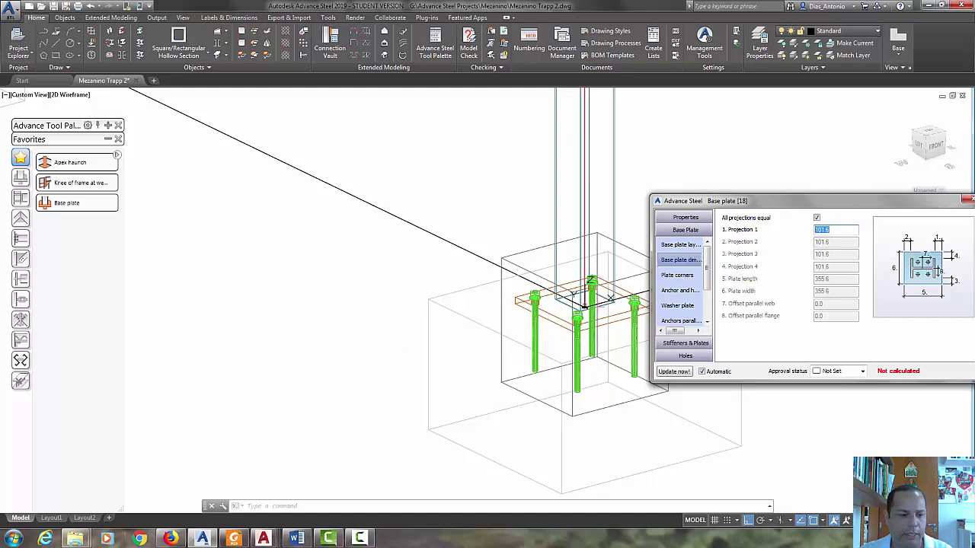
pyautogui.click(14, 538)
pyautogui.click(61, 456)
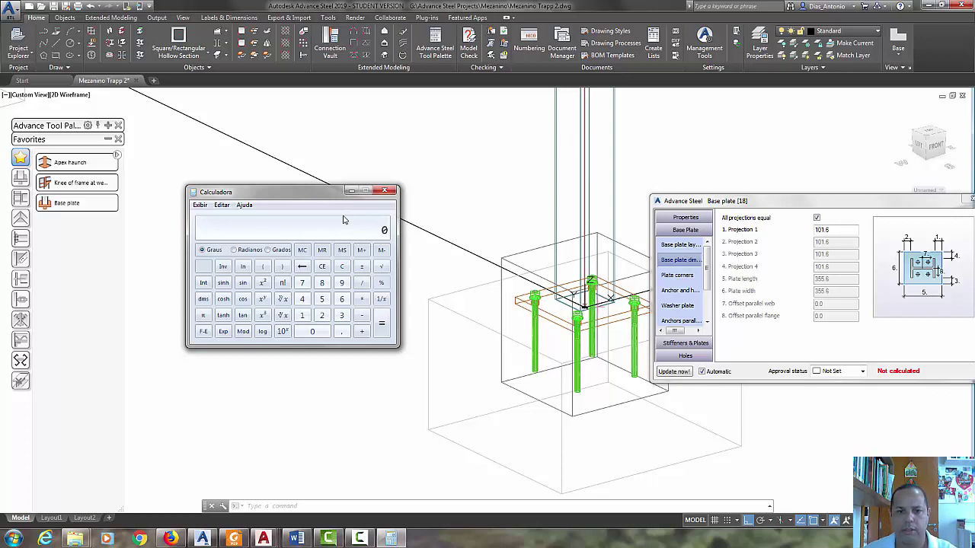
pyautogui.click(385, 190)
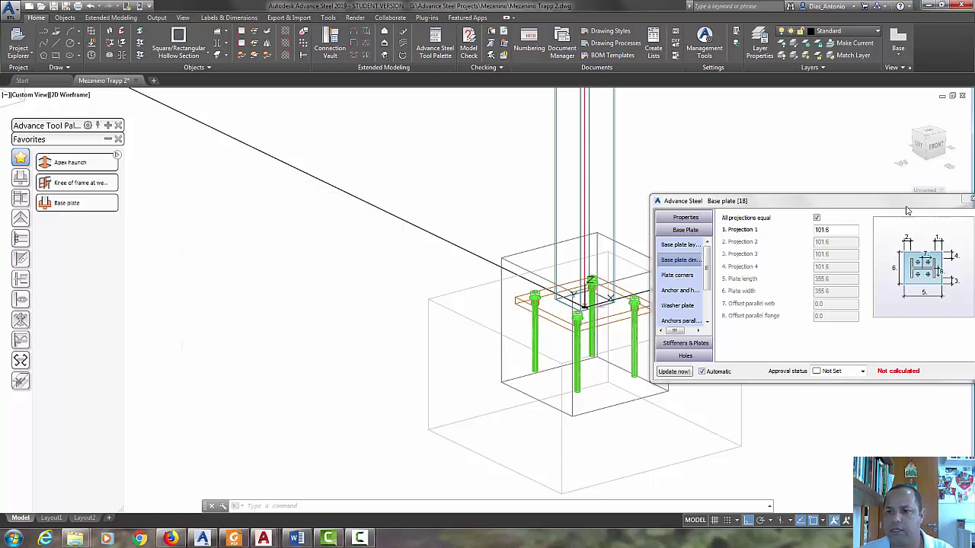
# Step: Set the equal base plate projections to 254.0 and close the joint's properties
pyautogui.click(854, 229)
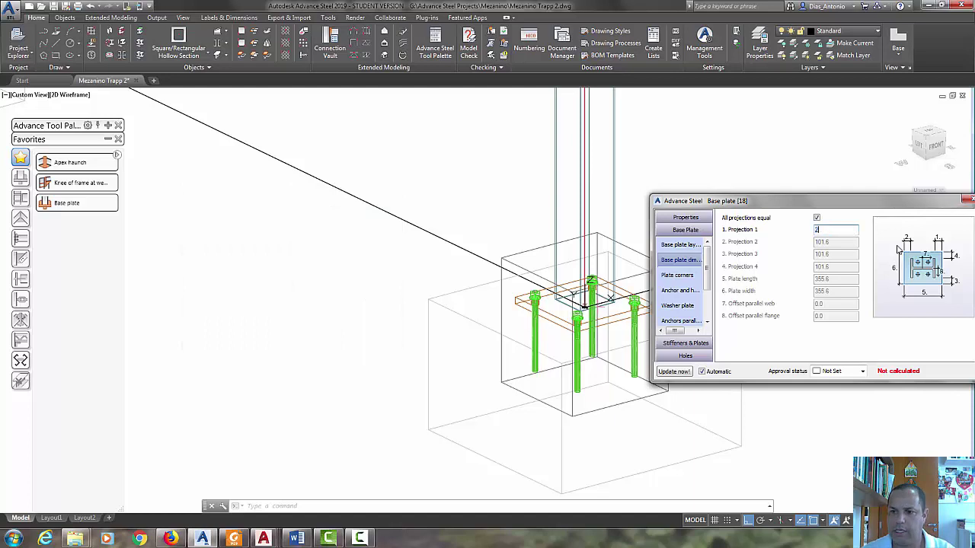
pyautogui.press('Tab')
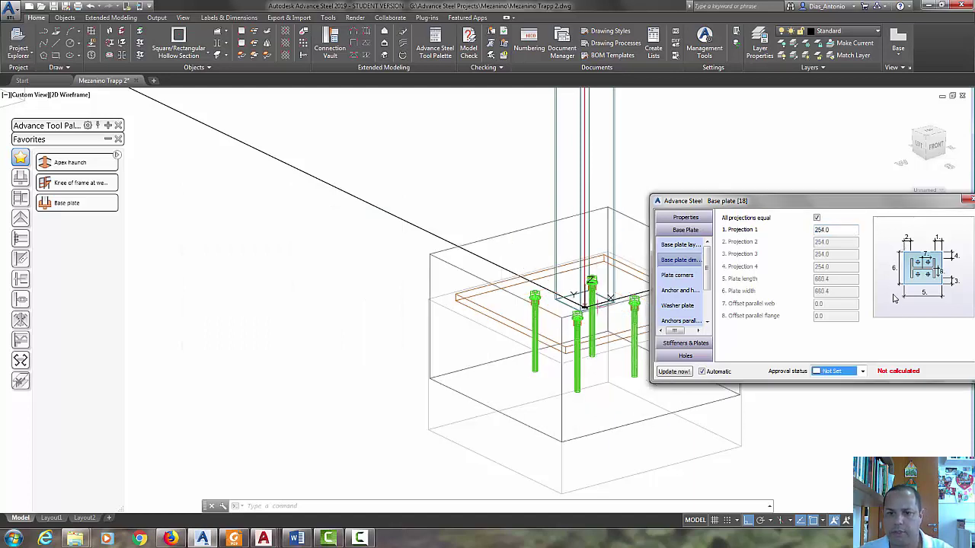
pyautogui.moveTo(949, 206); pyautogui.dragTo(915, 205)
pyautogui.click(936, 200)
# Step: Set the anchor diameter in the base plate joint's anchor and hole settings to 7/8 inch
pyautogui.moveTo(693, 230); pyautogui.dragTo(682, 243, button='middle')
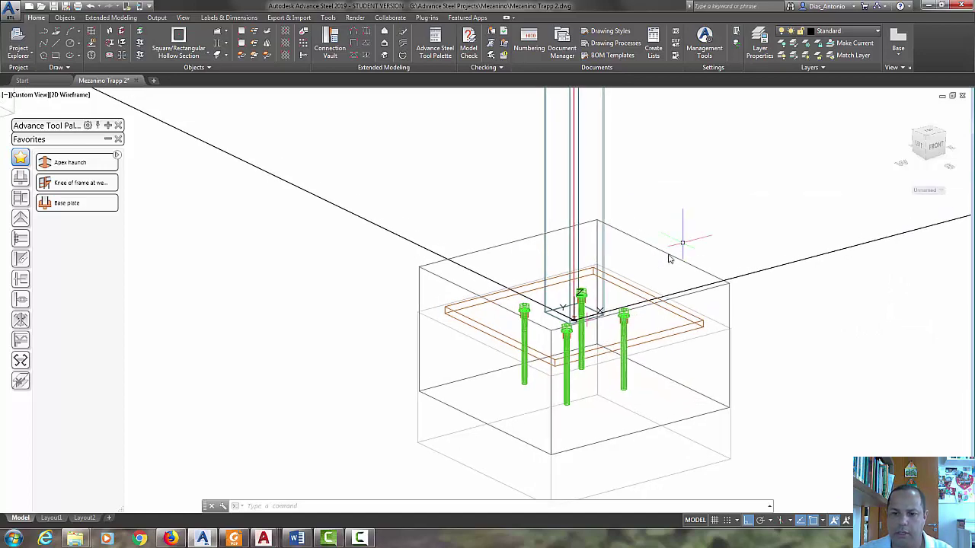
pyautogui.scroll(2, 669, 259)
pyautogui.scroll(1, 731, 232)
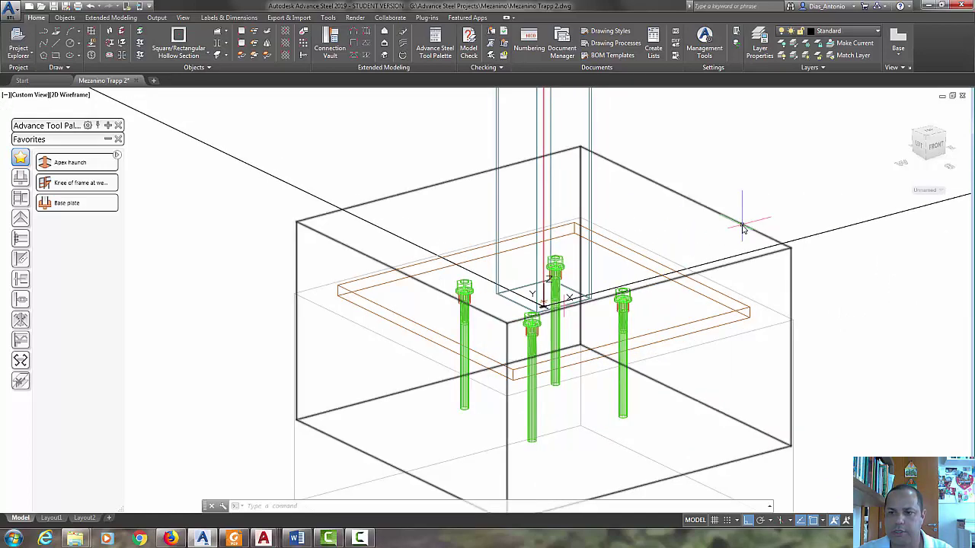
pyautogui.click(743, 227)
pyautogui.rightClick(774, 147)
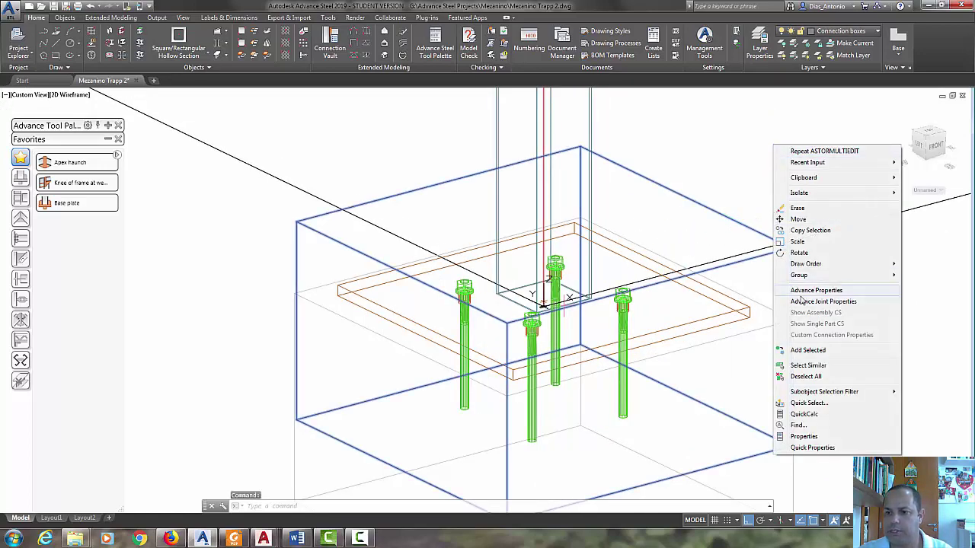
pyautogui.click(823, 293)
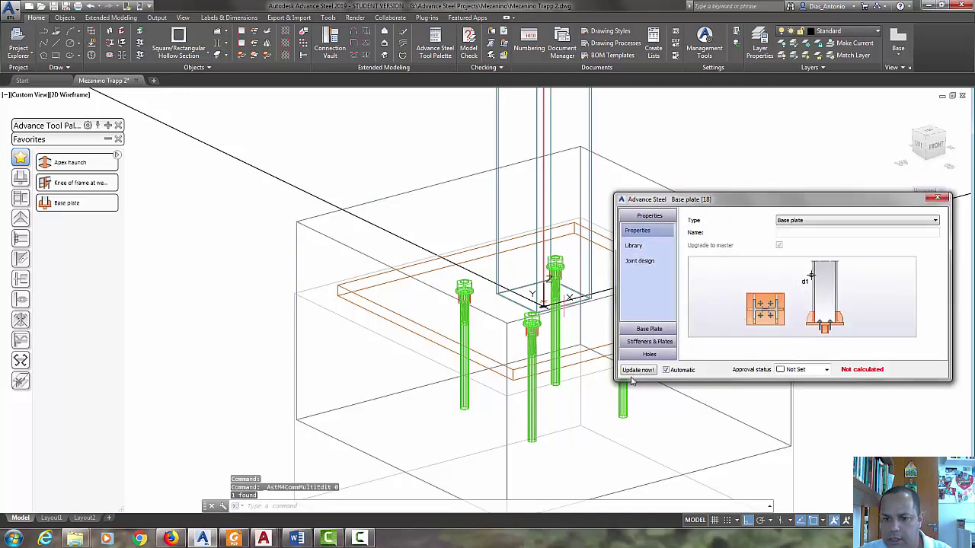
pyautogui.click(660, 330)
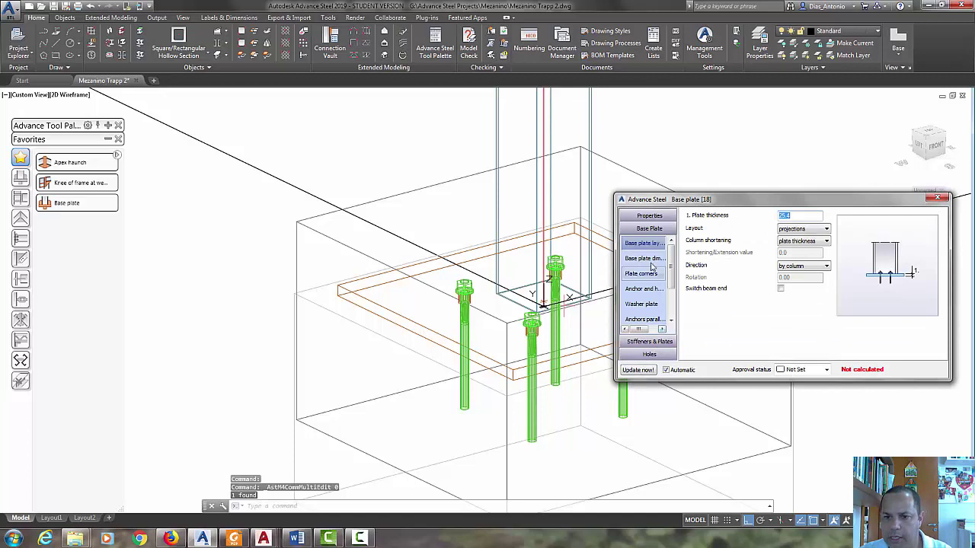
pyautogui.scroll(-2, 659, 269)
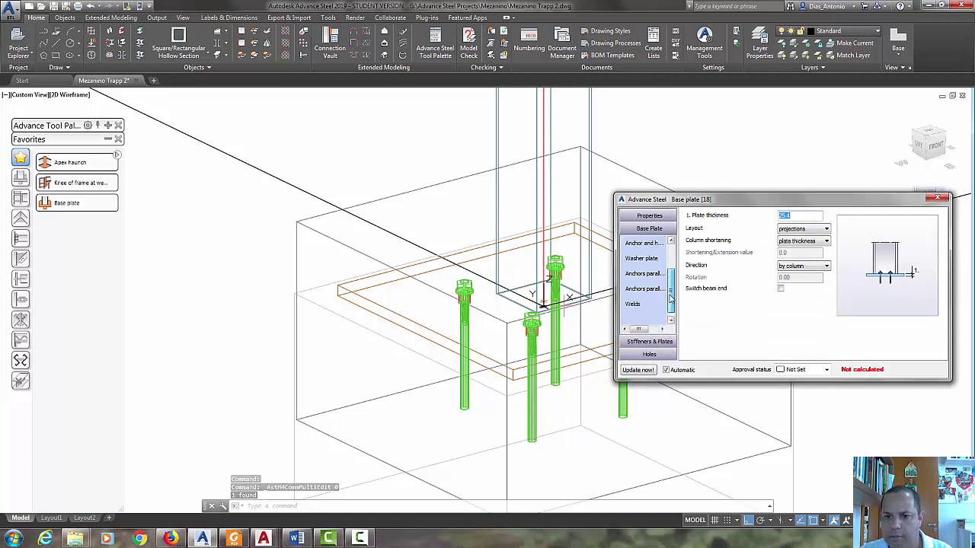
pyautogui.click(657, 245)
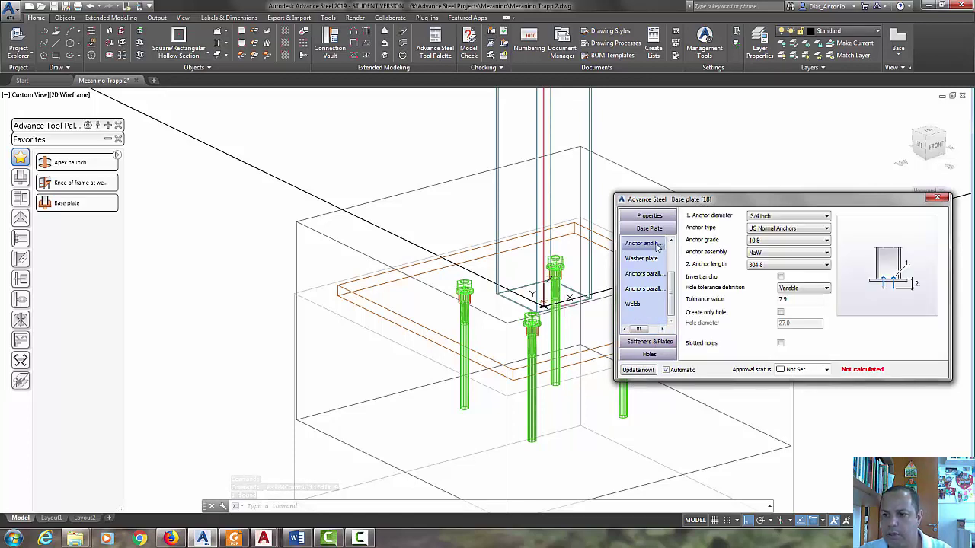
pyautogui.click(792, 218)
pyautogui.click(777, 263)
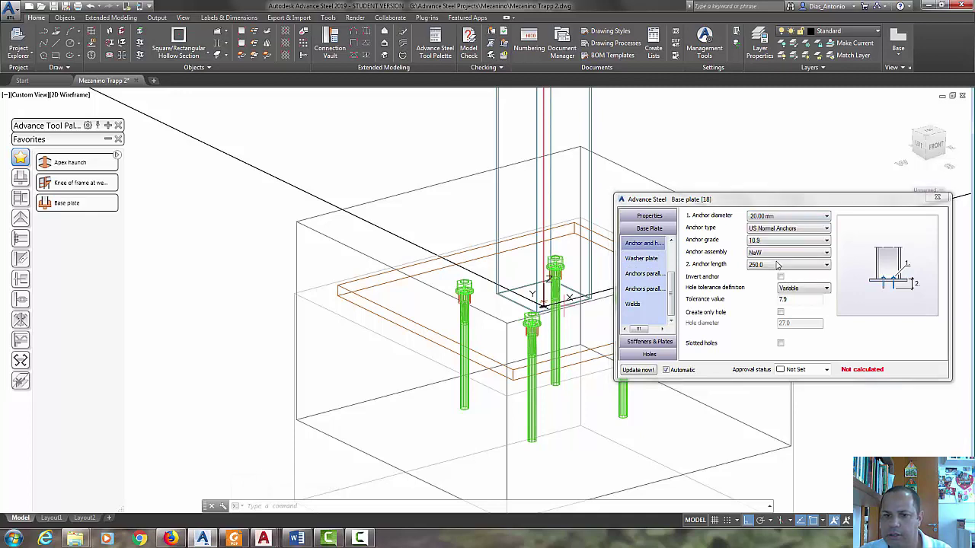
pyautogui.click(789, 218)
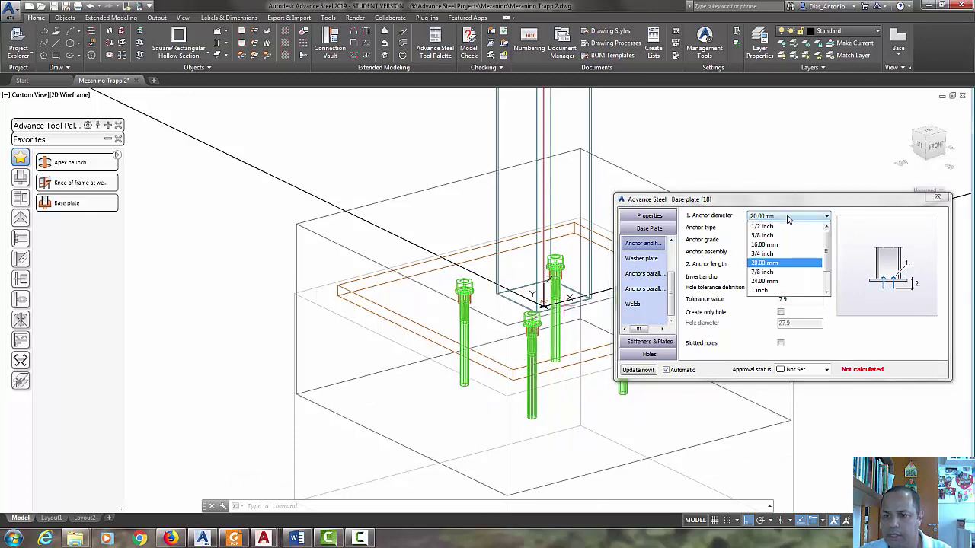
pyautogui.click(771, 272)
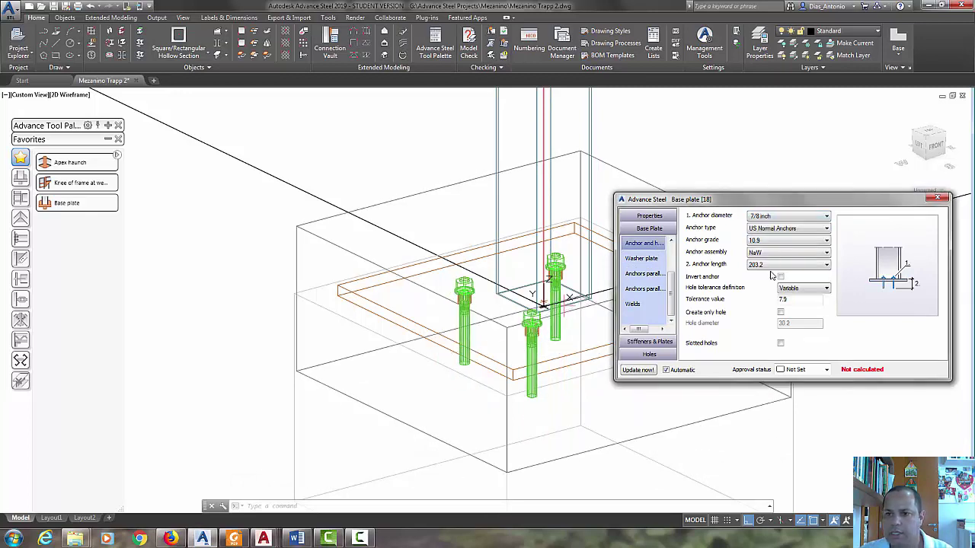
# Step: Change the base plate's anchor type to US J-Square Anchors and close the joint's properties
pyautogui.click(792, 230)
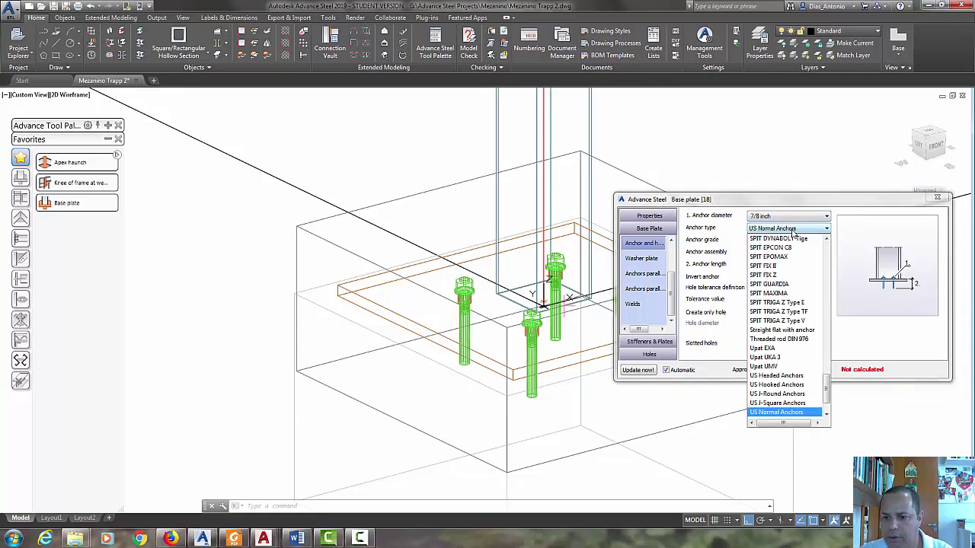
pyautogui.click(790, 410)
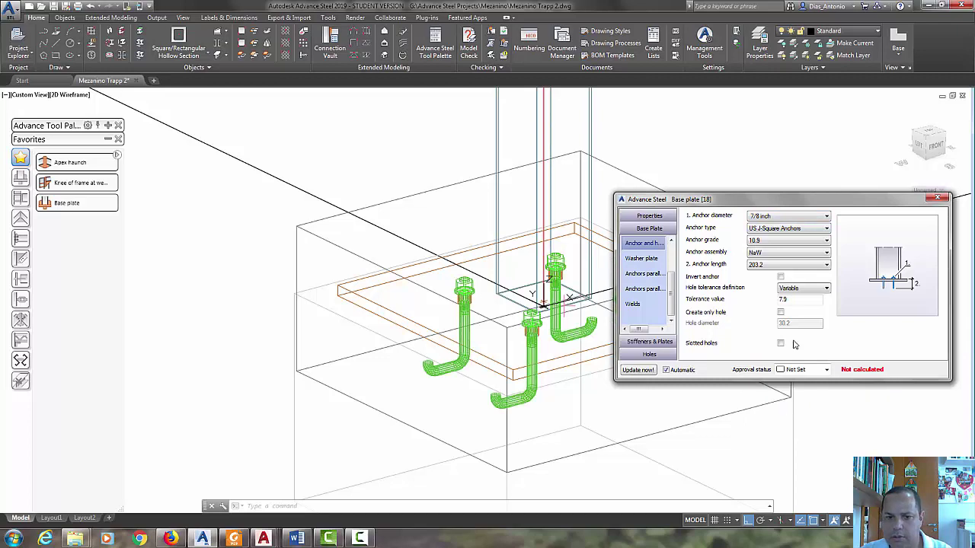
pyautogui.moveTo(754, 200); pyautogui.dragTo(665, 298)
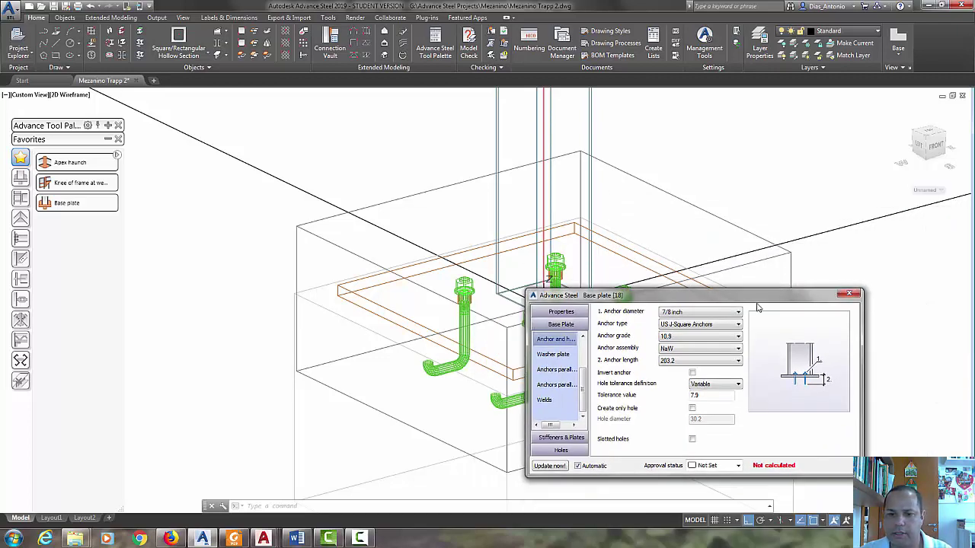
pyautogui.click(849, 295)
# Step: Save the origin column's current base plate values as a new entry in the joint's library and close the properties
pyautogui.scroll(-3, 696, 294)
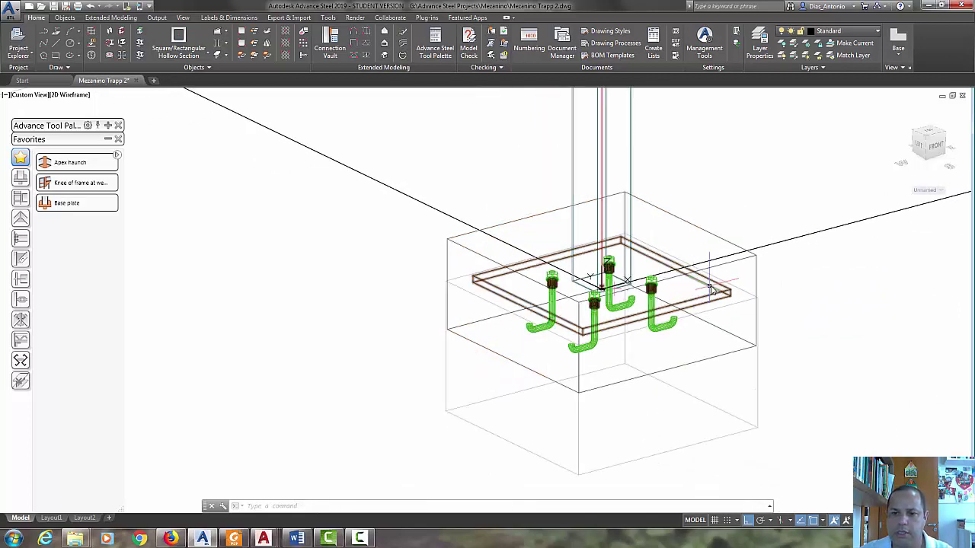
pyautogui.moveTo(710, 288); pyautogui.dragTo(671, 310, button='middle')
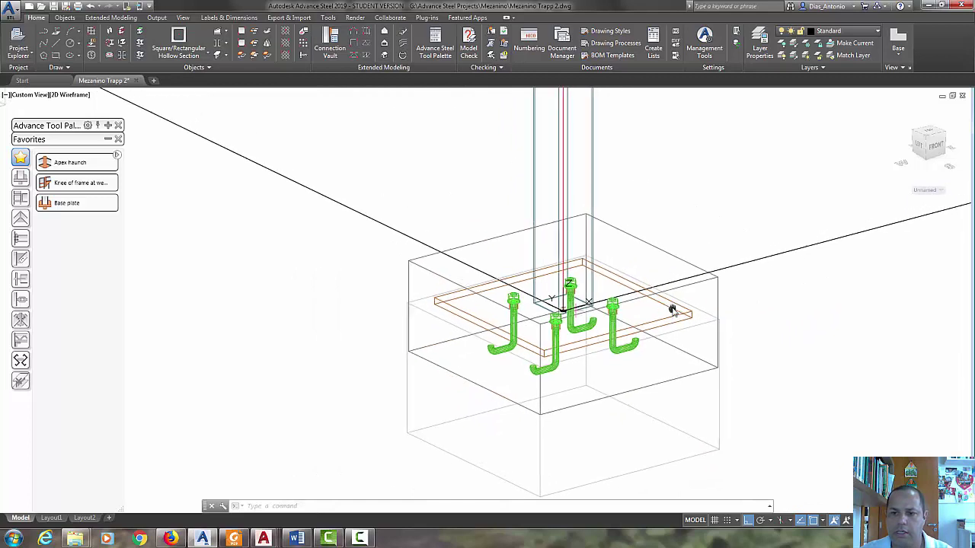
pyautogui.click(696, 268)
pyautogui.rightClick(717, 185)
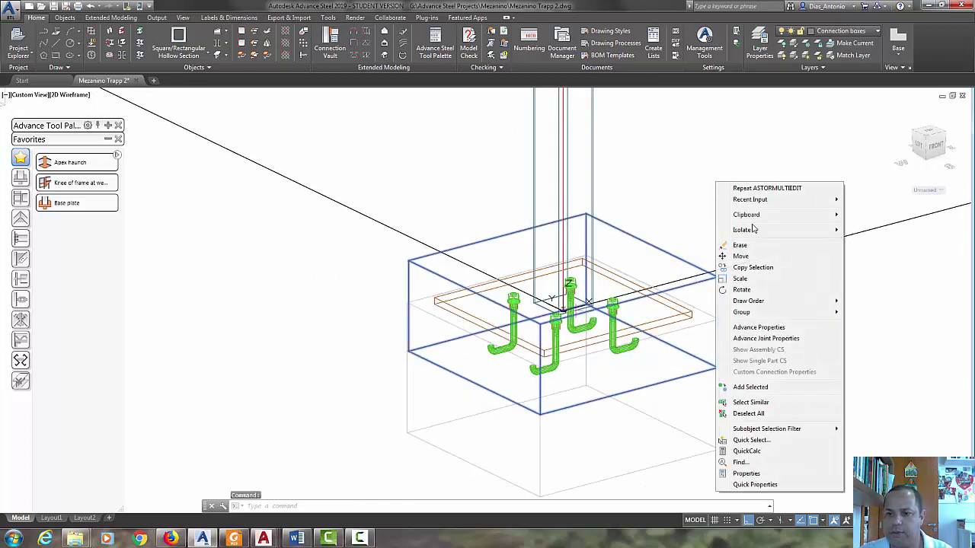
pyautogui.click(781, 328)
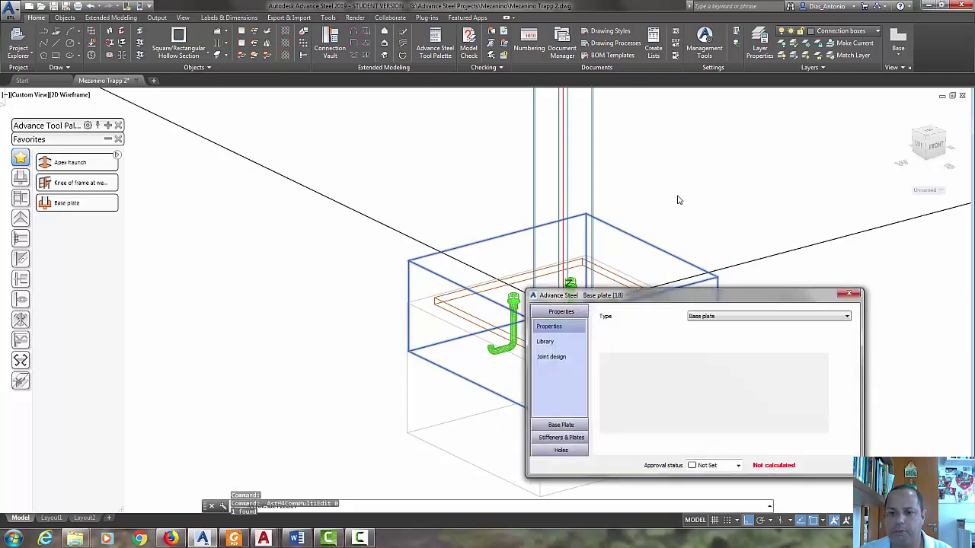
pyautogui.click(545, 341)
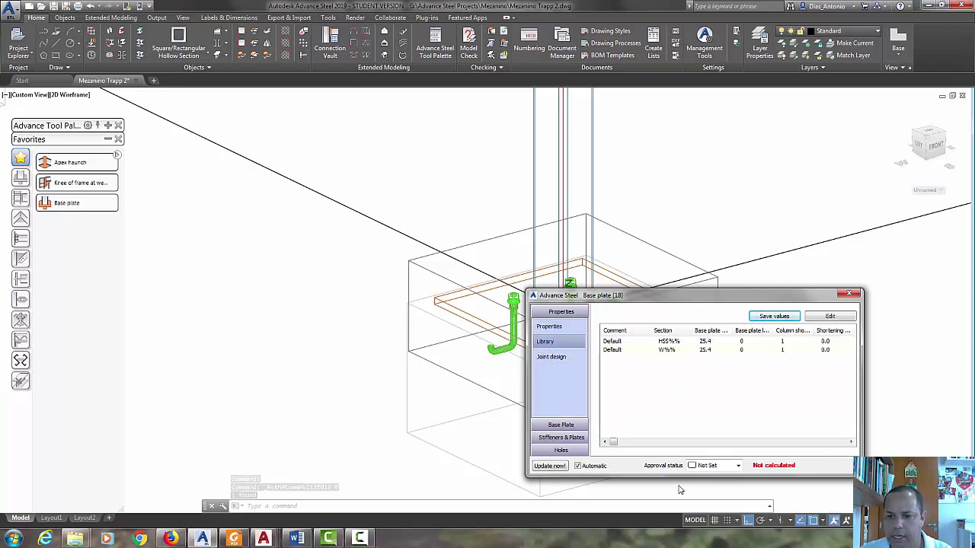
pyautogui.click(786, 317)
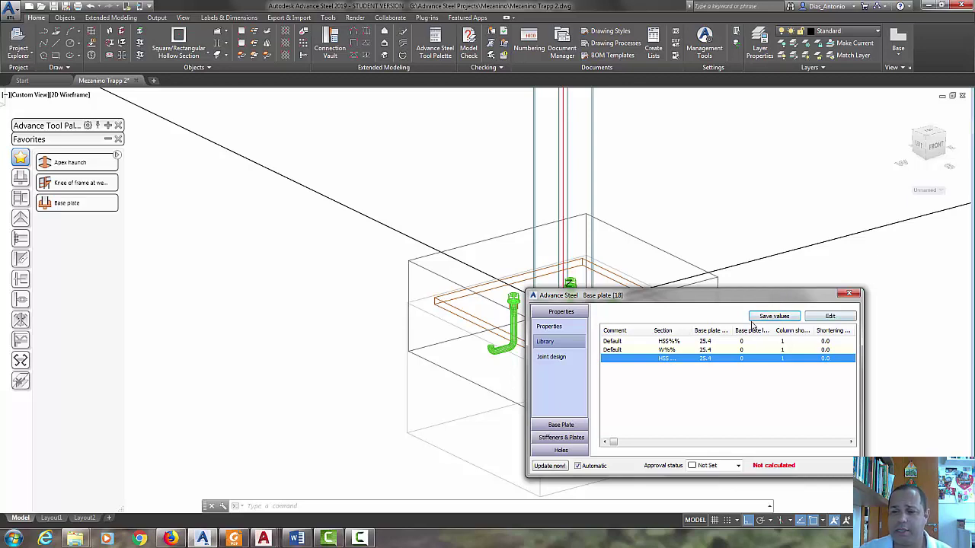
pyautogui.moveTo(754, 307); pyautogui.dragTo(763, 209)
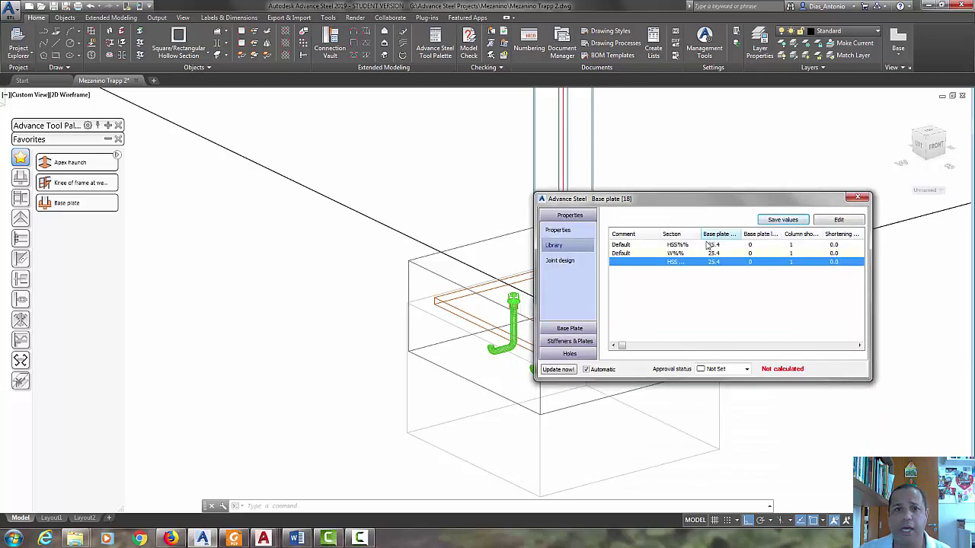
pyautogui.click(858, 198)
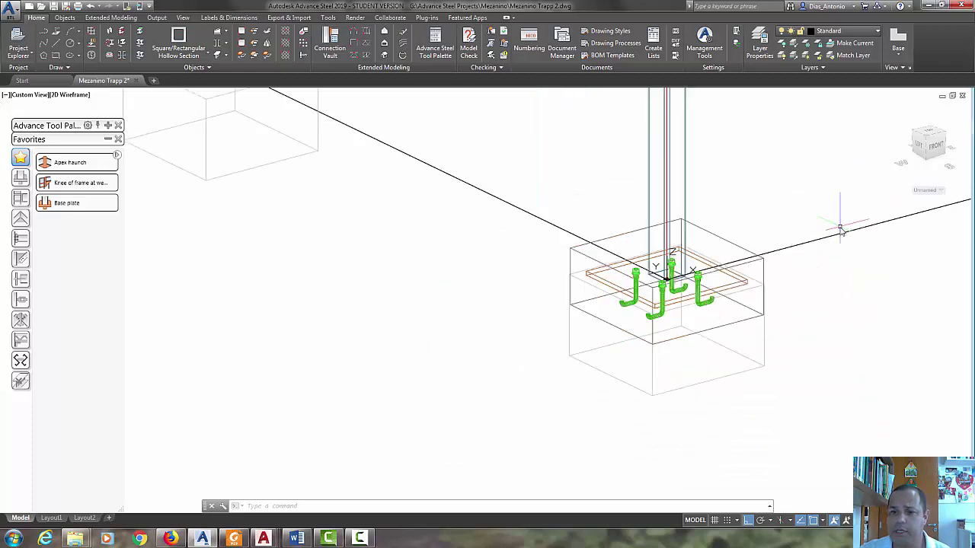
# Step: Examine the origin column with its hooked anchors in relation to the grid and the neighbouring footings
pyautogui.scroll(-6, 841, 230)
pyautogui.moveTo(809, 312); pyautogui.dragTo(630, 351, button='middle')
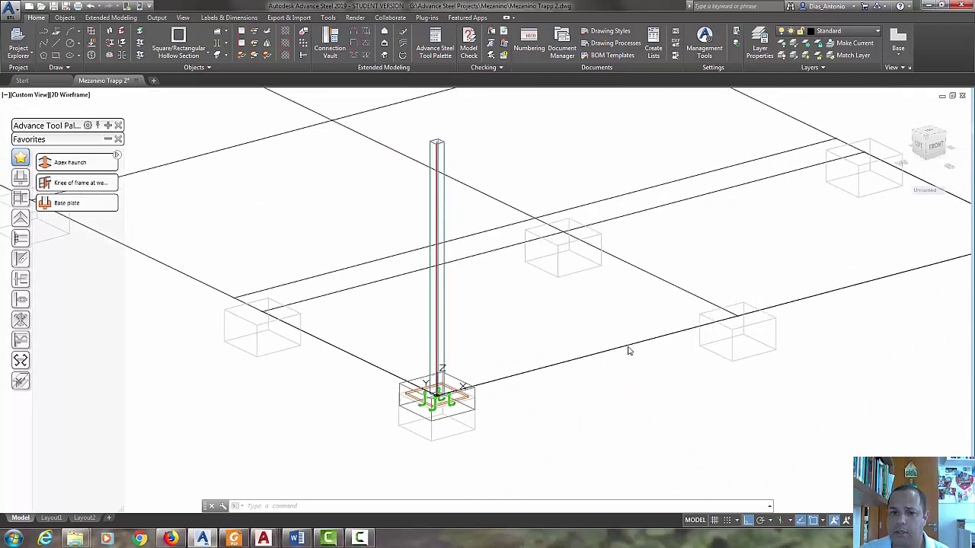
pyautogui.scroll(-2, 695, 316)
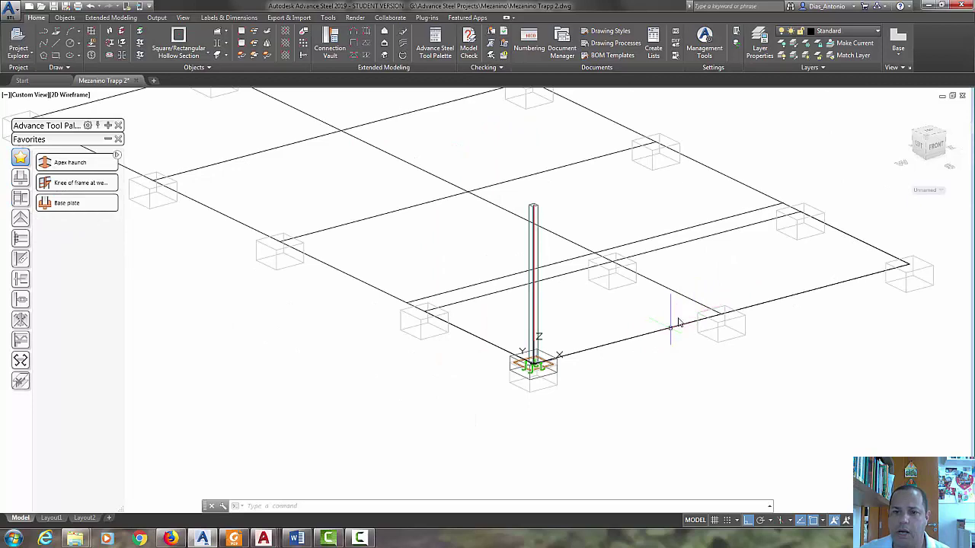
pyautogui.moveTo(677, 323); pyautogui.dragTo(583, 348, button='middle')
pyautogui.scroll(4, 466, 366)
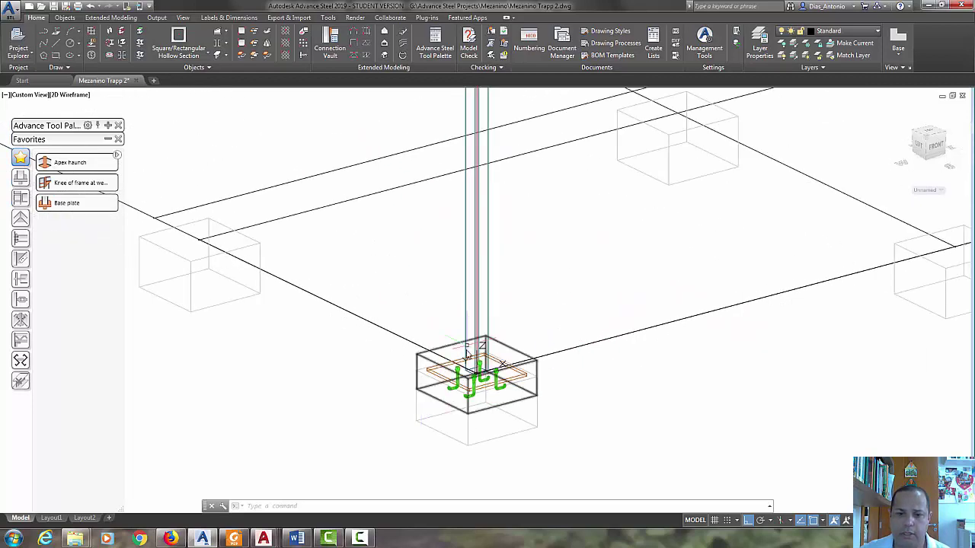
pyautogui.scroll(2, 466, 352)
pyautogui.scroll(-4, 627, 320)
pyautogui.moveTo(627, 320); pyautogui.dragTo(377, 365, button='middle')
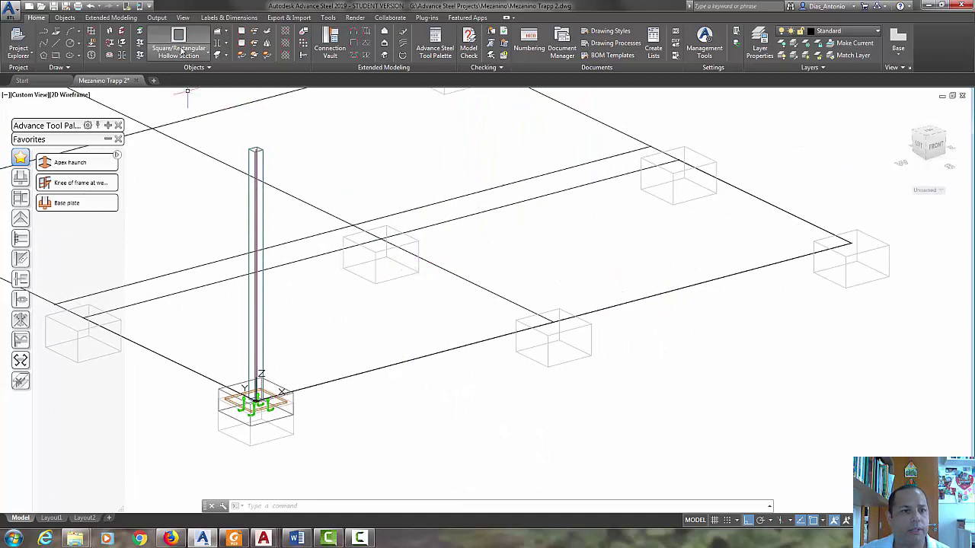
# Step: Place a vertical square hollow section column 4000 high at the grid intersection above the next footing along the X axis
pyautogui.click(180, 51)
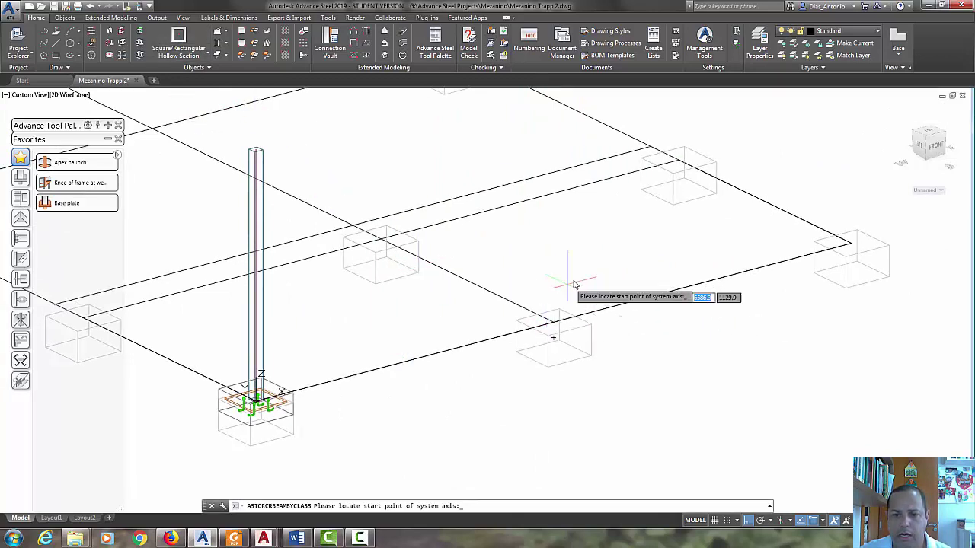
pyautogui.click(555, 326)
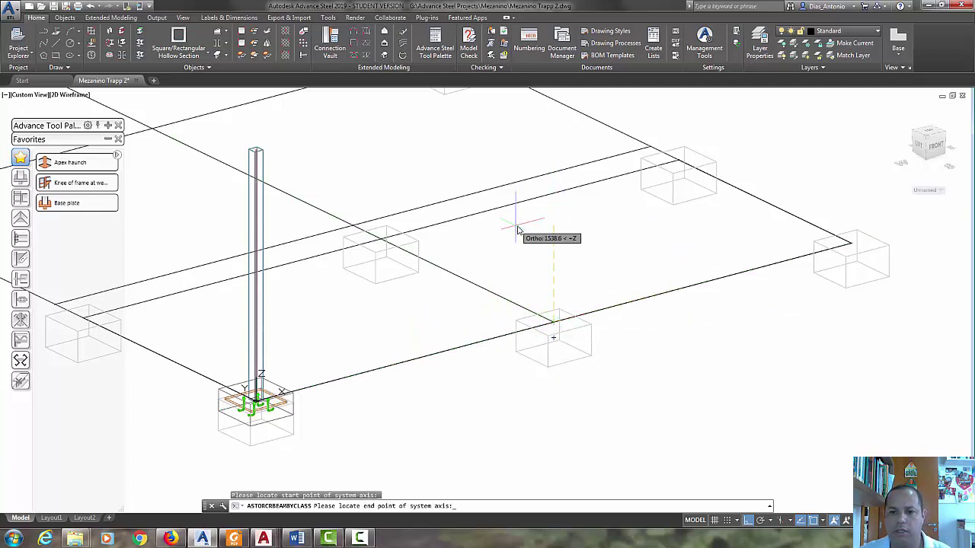
pyautogui.write('0,0')
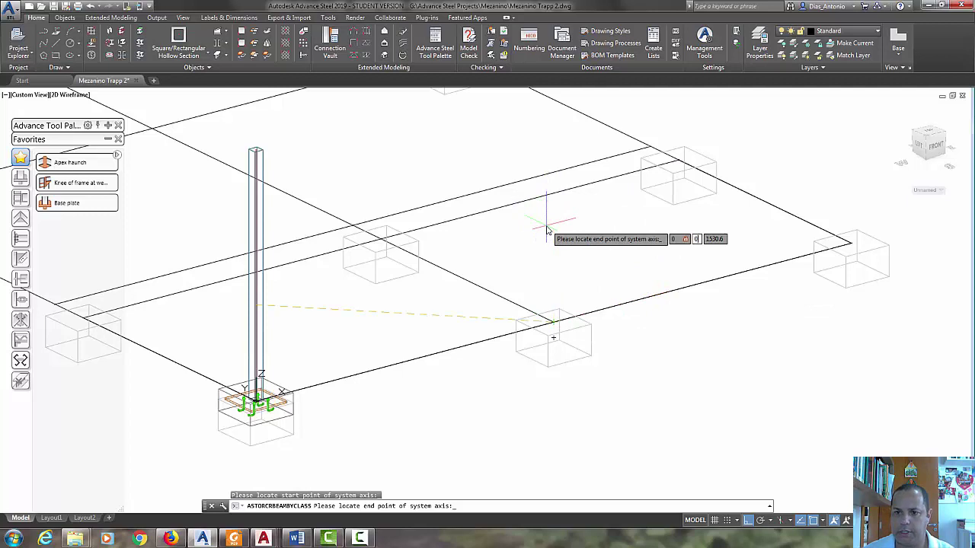
pyautogui.write(',')
pyautogui.write('40')
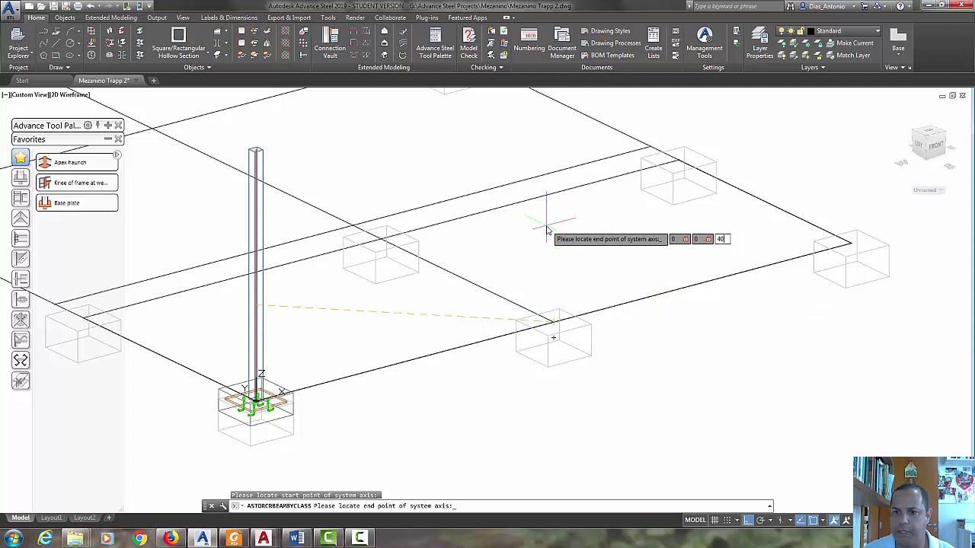
pyautogui.write('00')
pyautogui.press('Return')
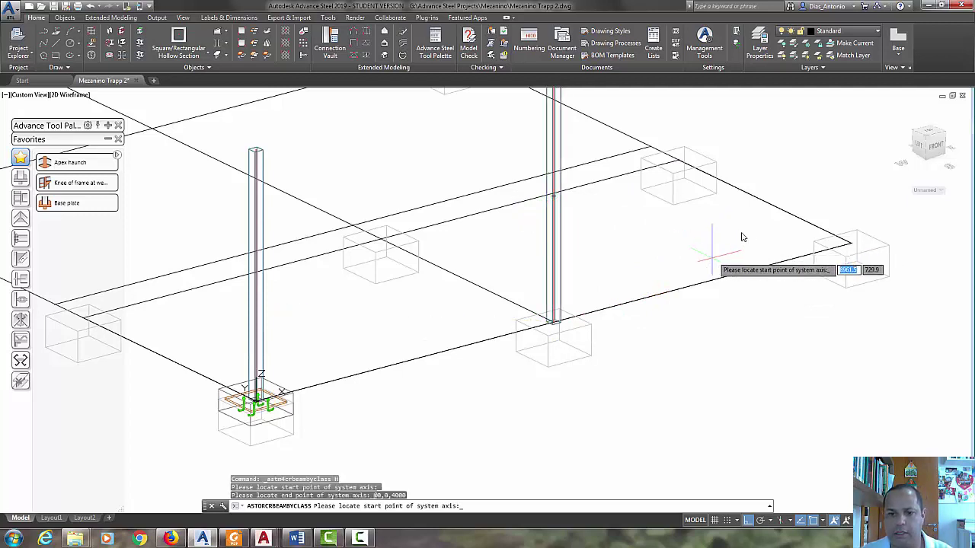
pyautogui.scroll(-3, 736, 267)
pyautogui.scroll(5, 563, 335)
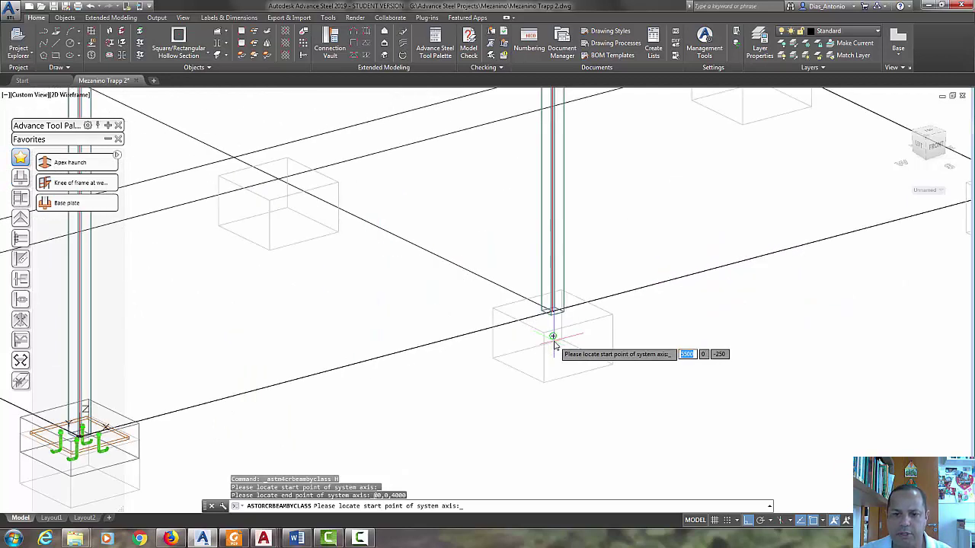
pyautogui.press('Return')
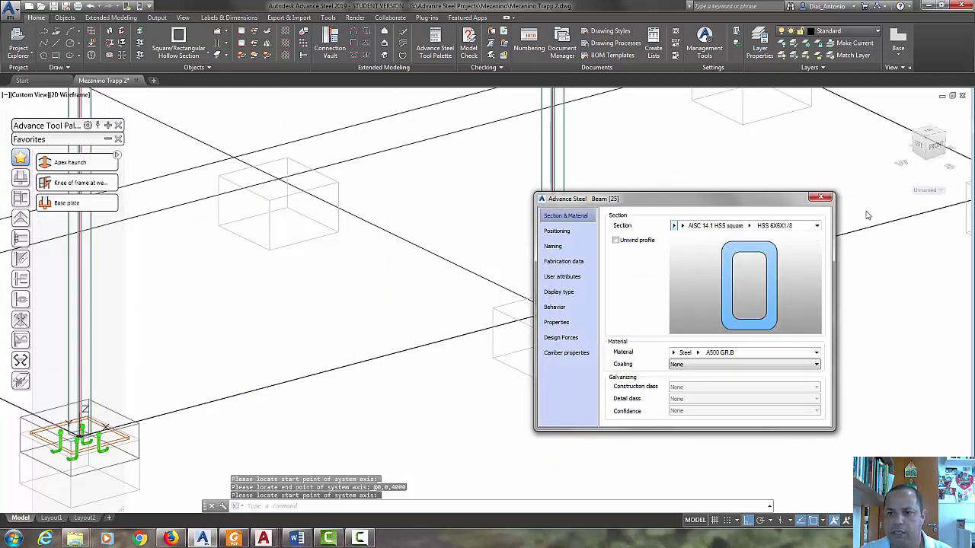
pyautogui.click(820, 199)
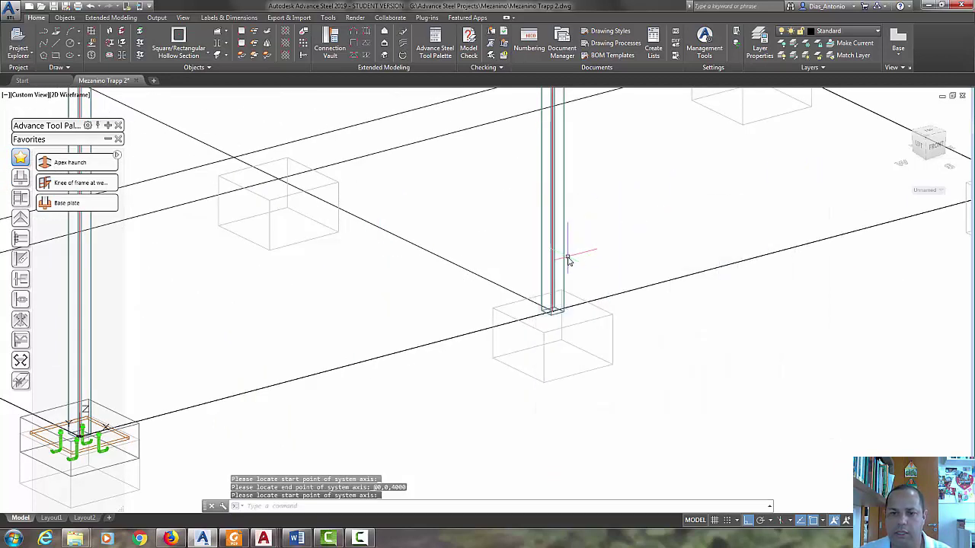
# Step: Delete the new column above the second footing along the X axis
pyautogui.click(564, 260)
pyautogui.press('Delete')
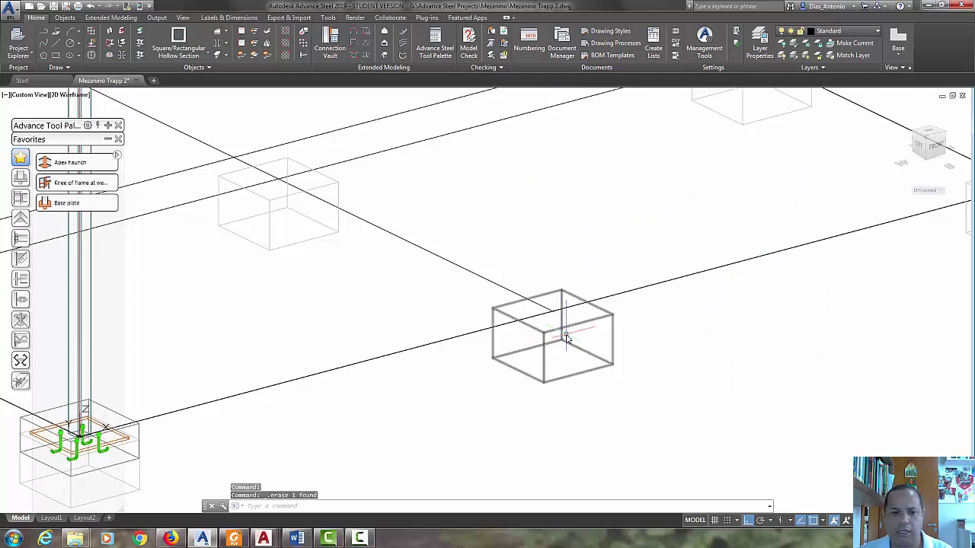
pyautogui.scroll(-3, 457, 369)
pyautogui.scroll(3, 579, 342)
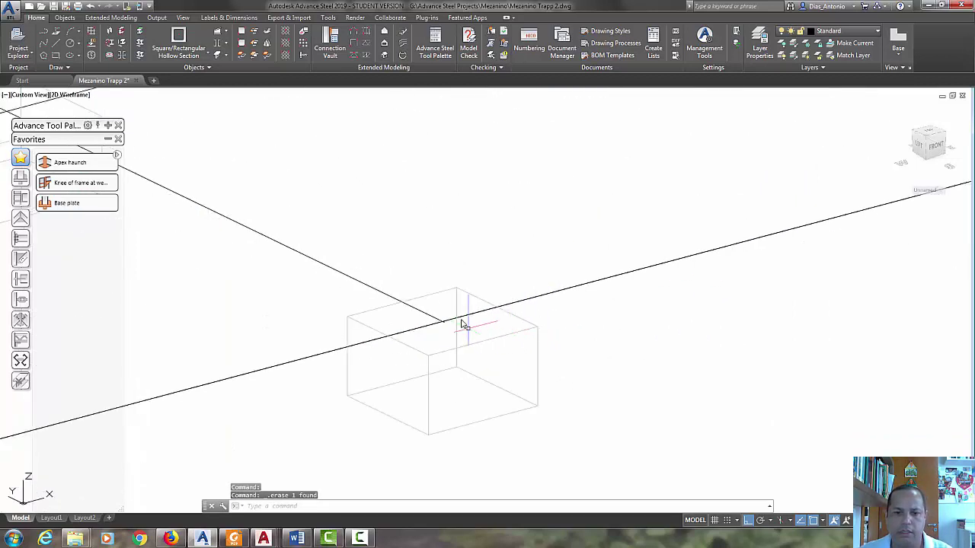
# Step: Place a vertical square hollow section column 4000 high from the grid line's endpoint above the second footing along the X axis
pyautogui.click(178, 39)
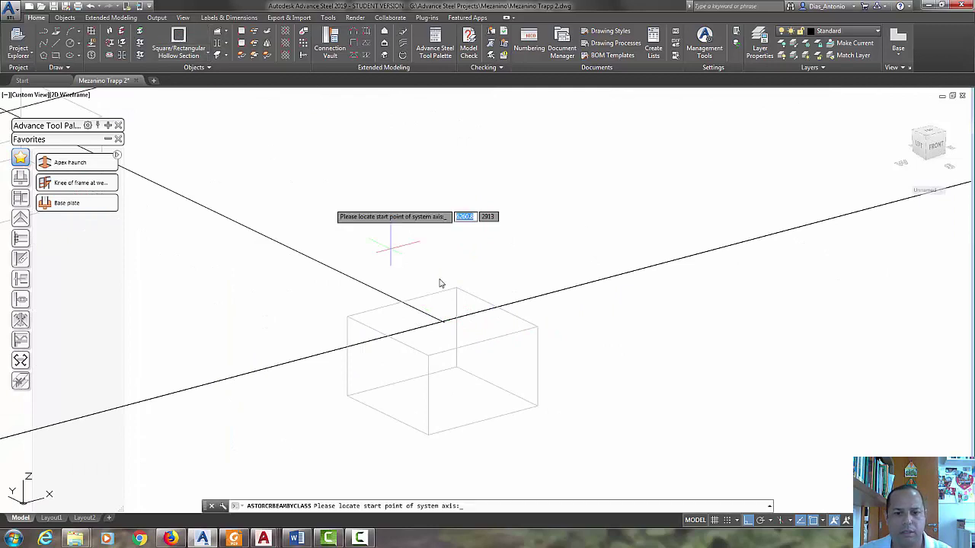
pyautogui.keyDown('shift'); pyautogui.rightClick(459, 244); pyautogui.keyUp('shift')
pyautogui.click(488, 304)
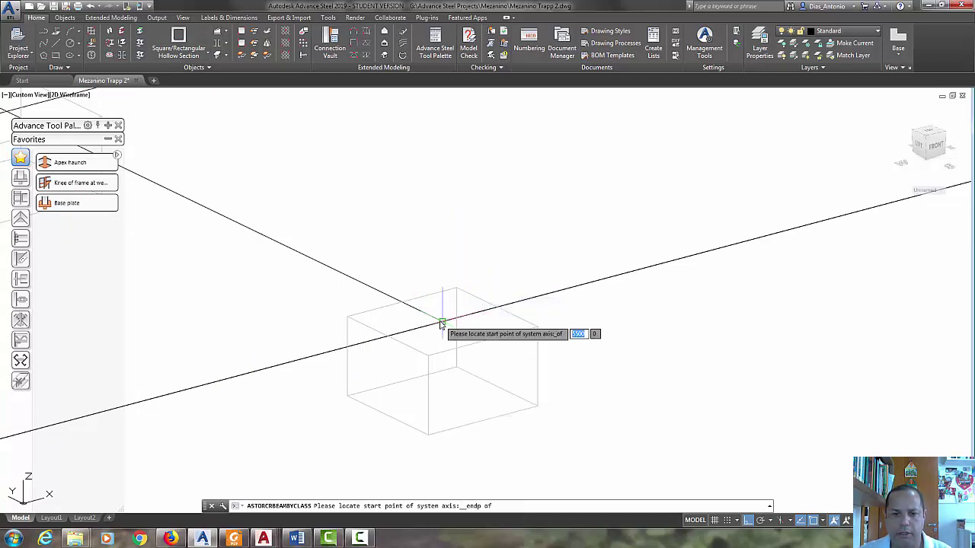
pyautogui.click(443, 322)
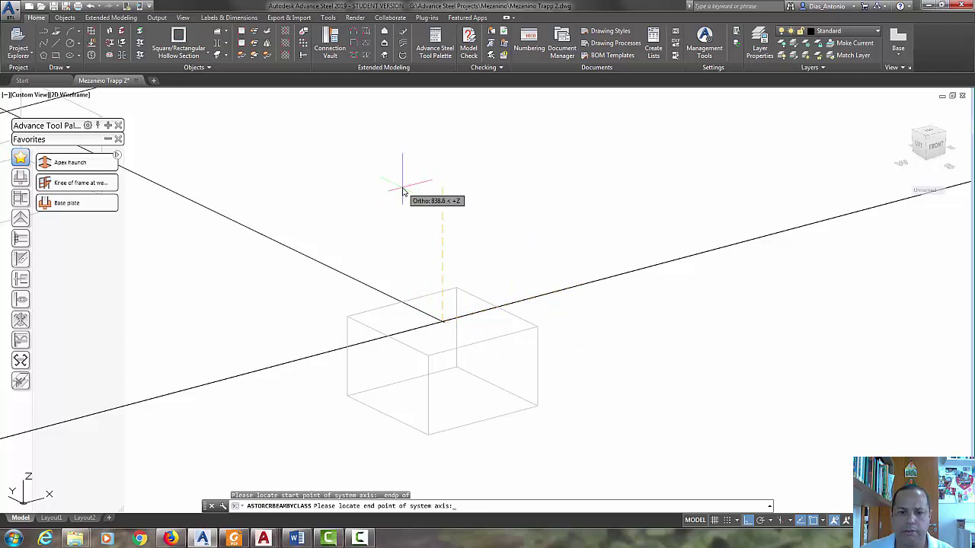
pyautogui.write('0')
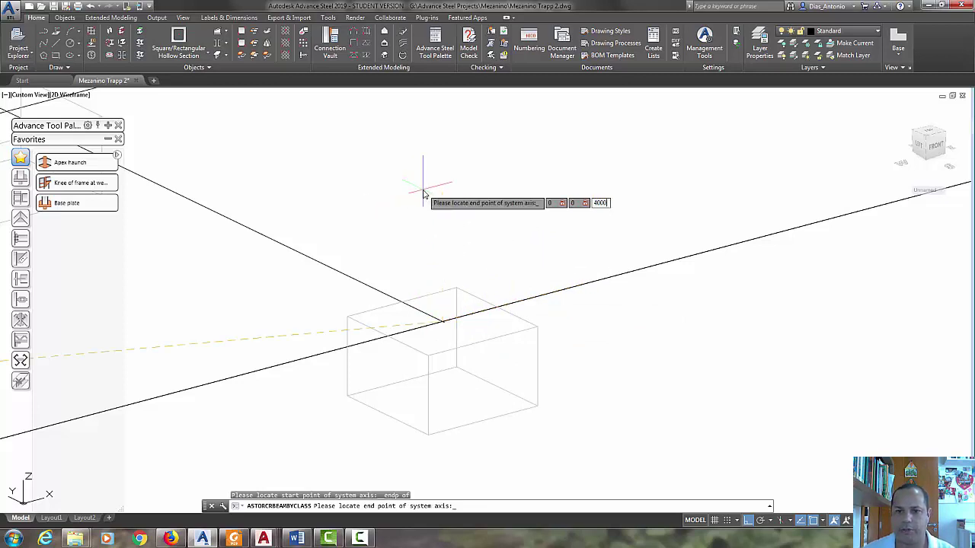
pyautogui.write(',0,4000')
pyautogui.press('Return')
pyautogui.scroll(-2, 500, 218)
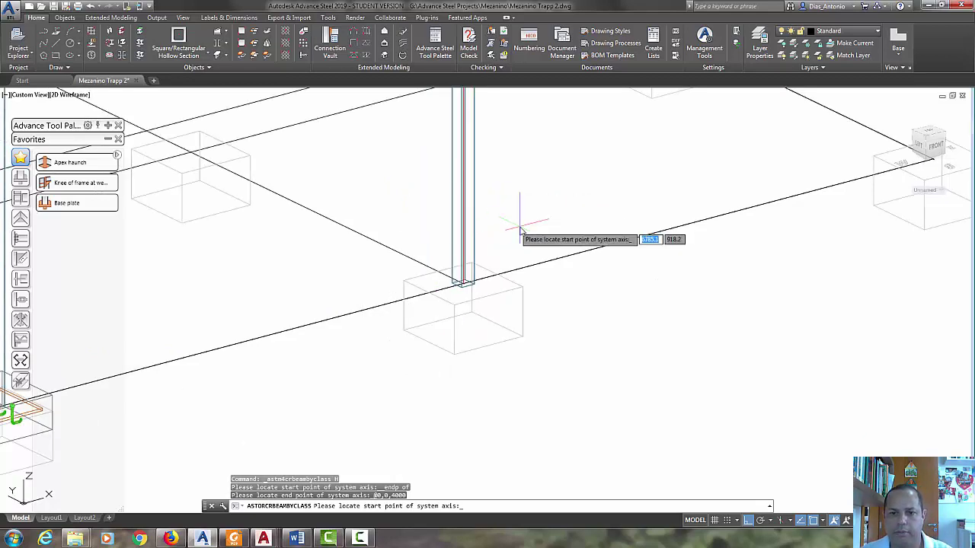
pyautogui.scroll(-3, 521, 229)
pyautogui.scroll(2, 499, 252)
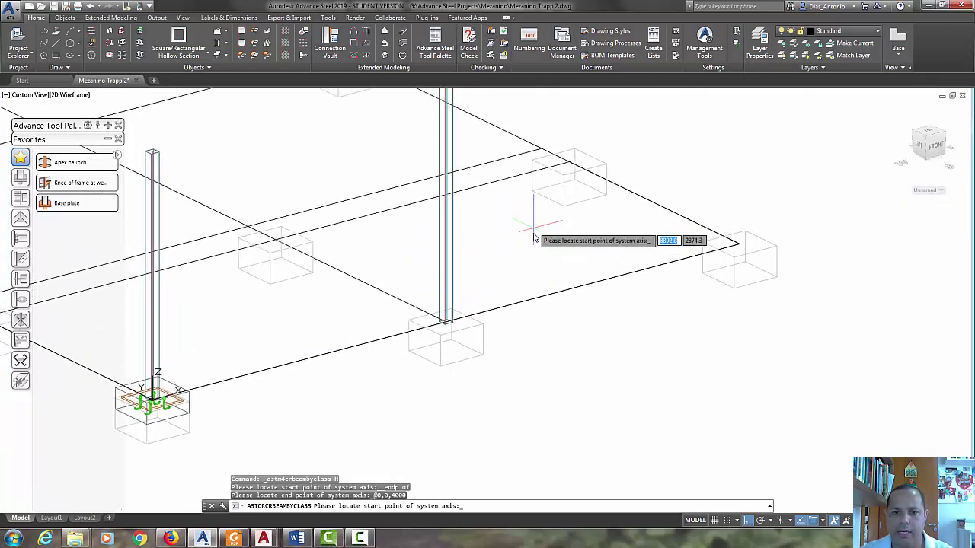
pyautogui.press('Return')
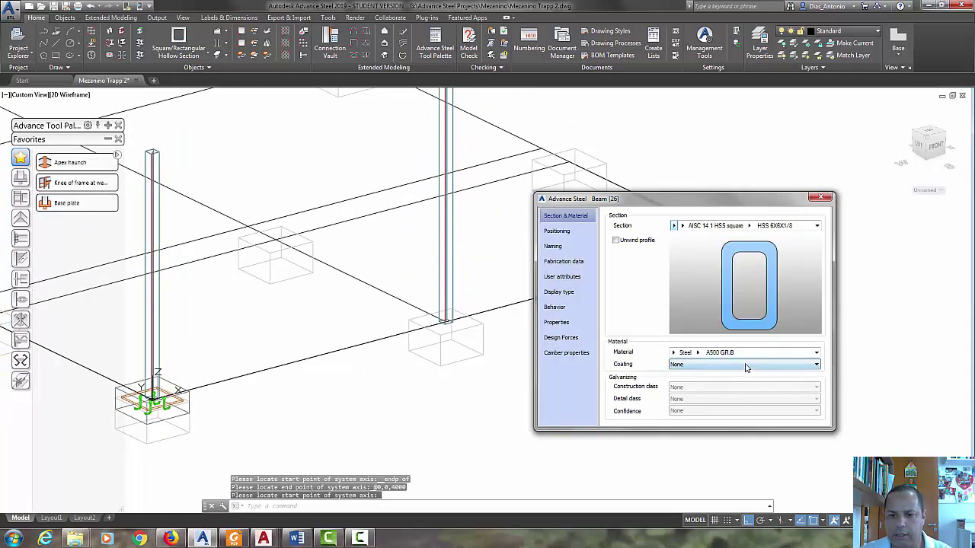
# Step: Set the new column's model role to Column and close its properties
pyautogui.click(558, 231)
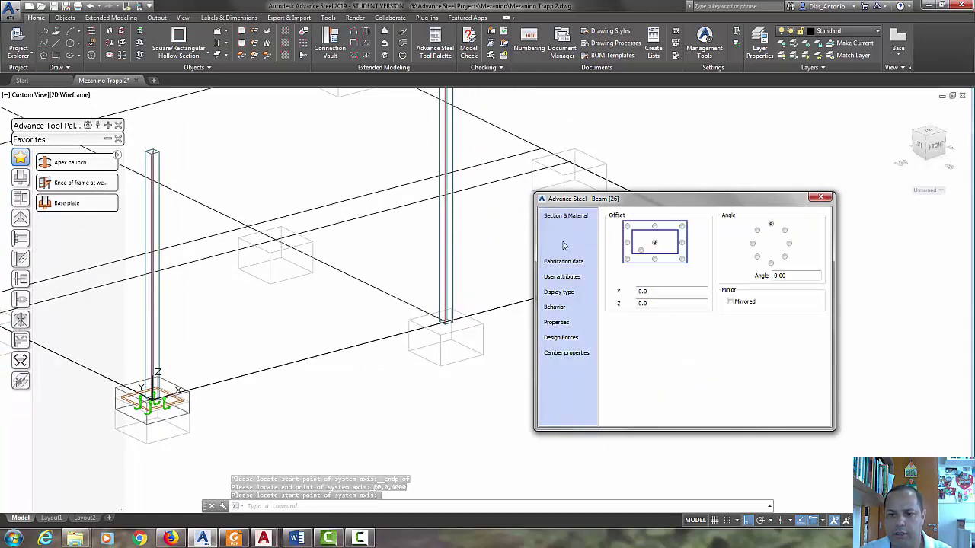
pyautogui.click(554, 246)
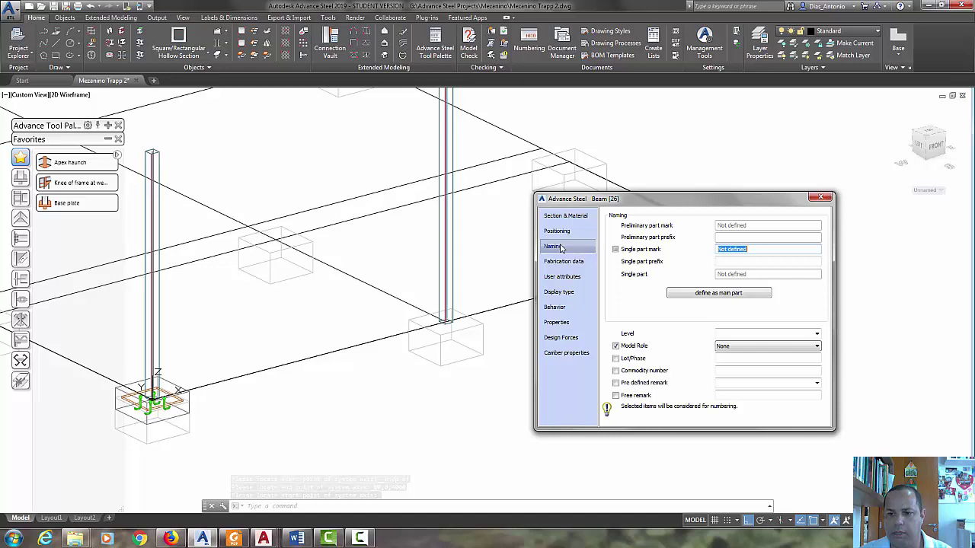
pyautogui.click(784, 346)
pyautogui.moveTo(817, 455); pyautogui.dragTo(818, 403)
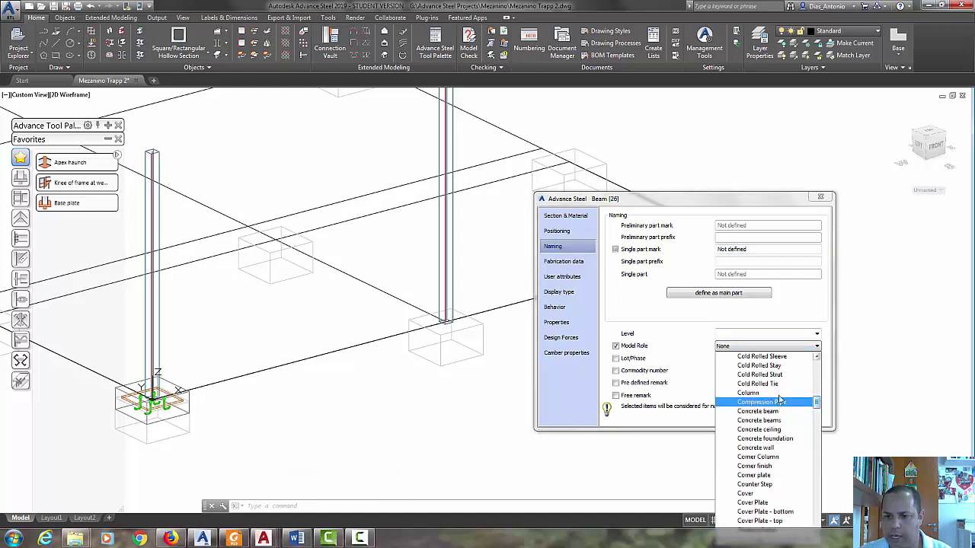
pyautogui.click(796, 402)
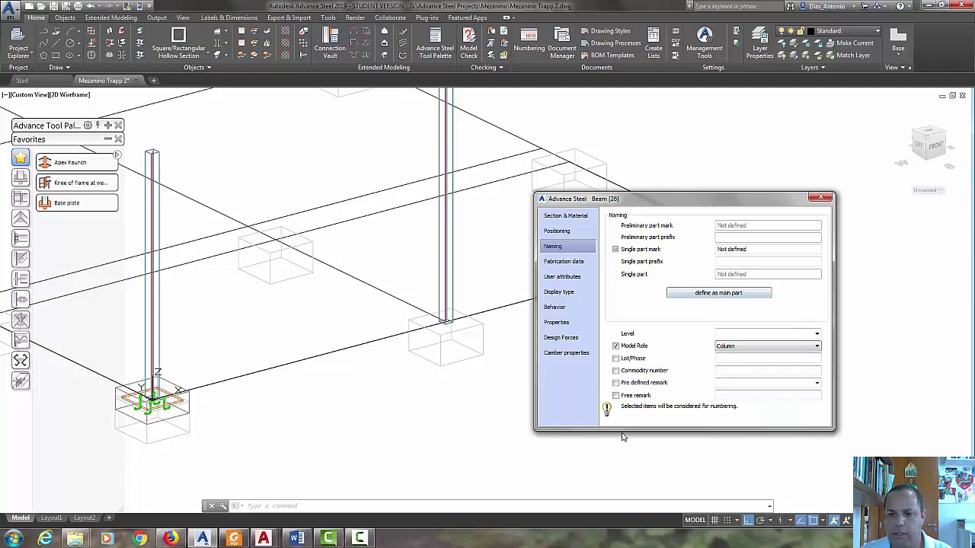
pyautogui.click(821, 198)
# Step: Copy the second column from its base endpoint to the grid corner above the third footing along the X axis
pyautogui.moveTo(572, 229); pyautogui.dragTo(566, 257, button='middle')
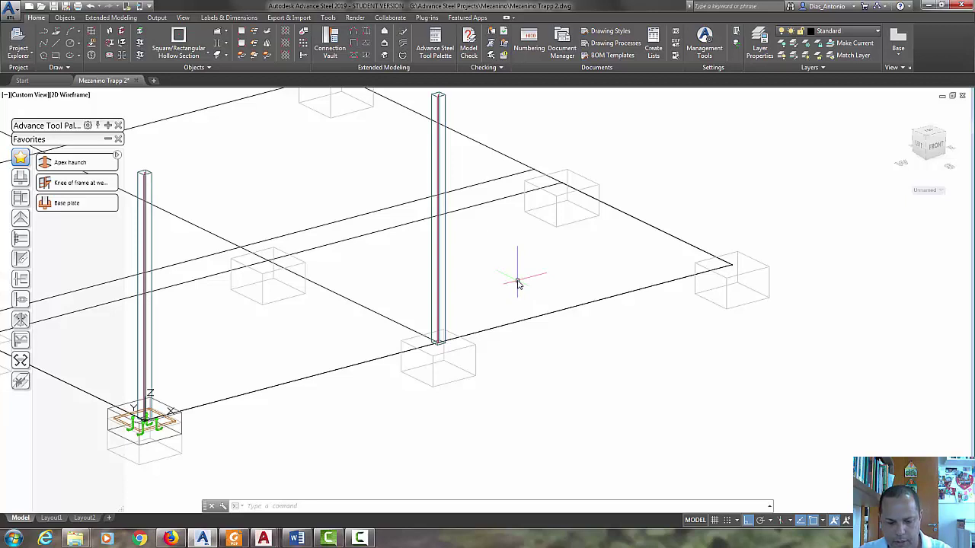
pyautogui.write('op')
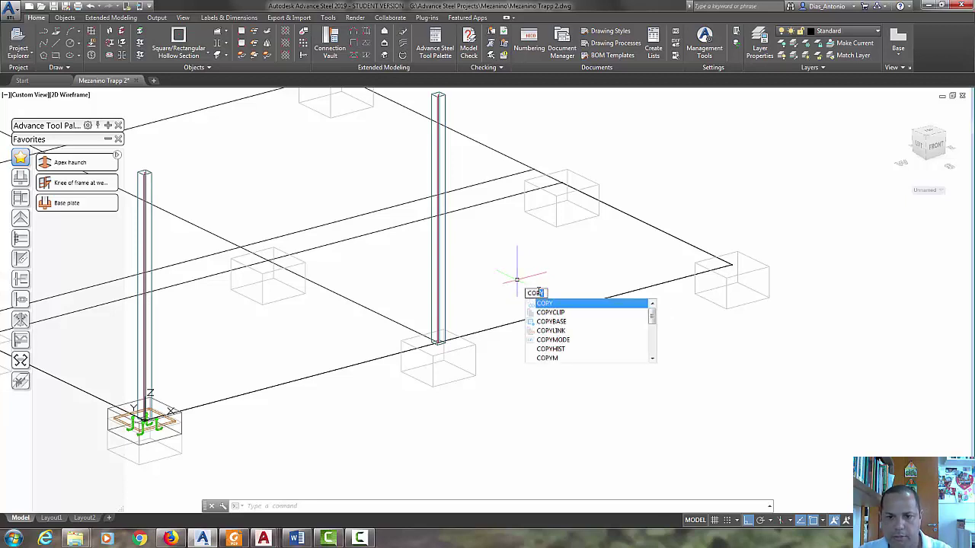
pyautogui.write('y')
pyautogui.press('Return')
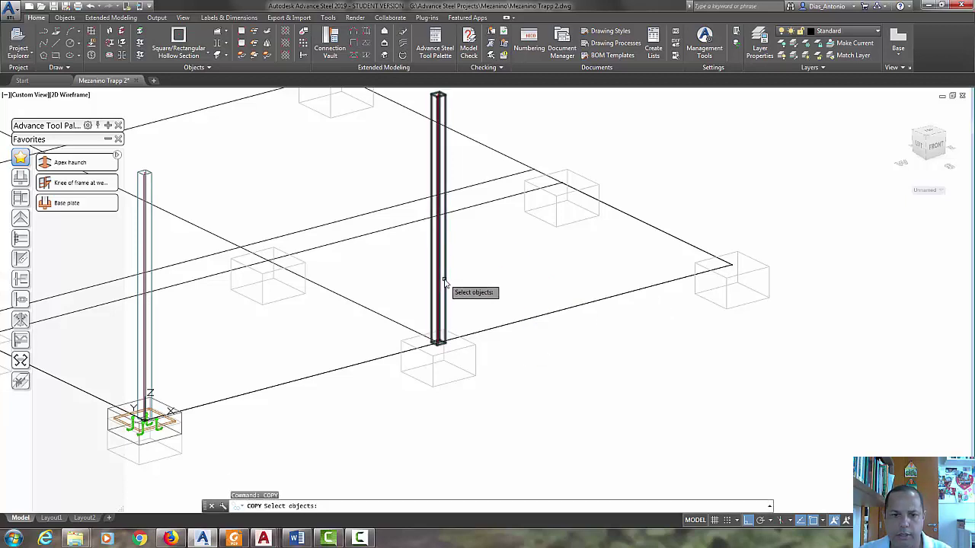
pyautogui.click(444, 282)
pyautogui.press('Return')
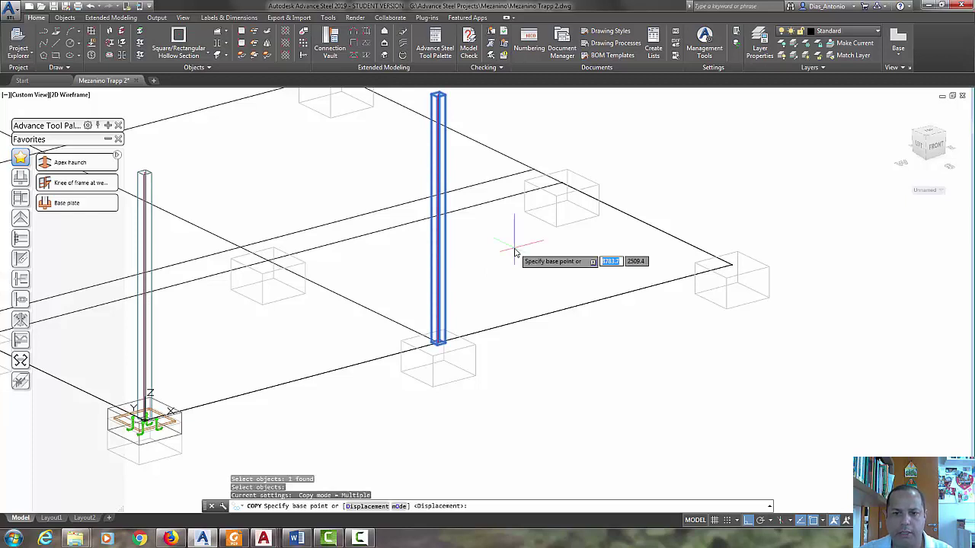
pyautogui.scroll(5, 437, 348)
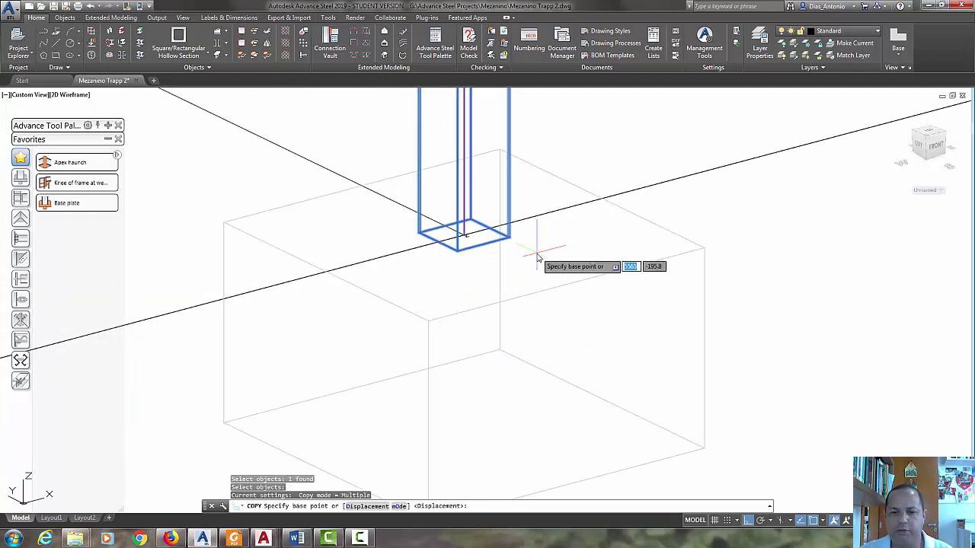
pyautogui.press('F8')
pyautogui.keyDown('shift'); pyautogui.rightClick(538, 257); pyautogui.keyUp('shift')
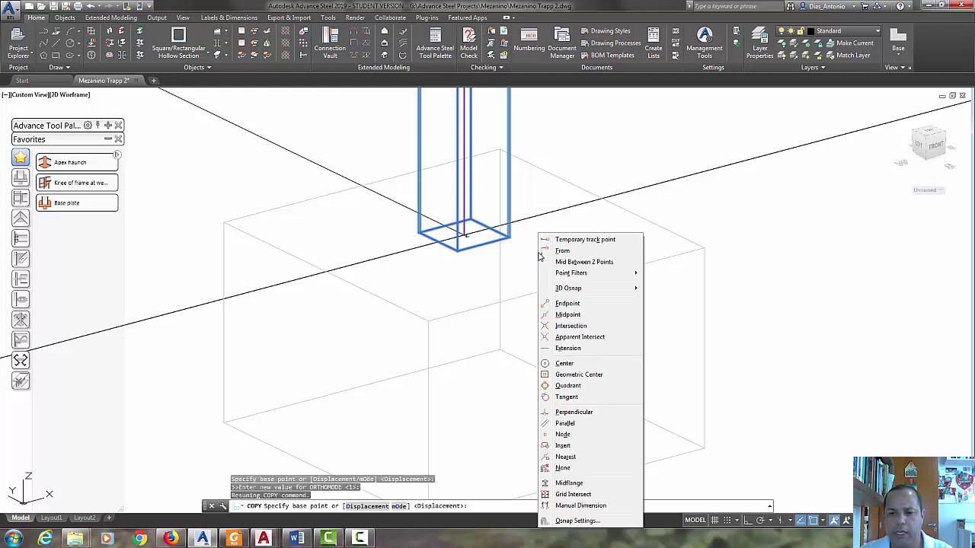
pyautogui.click(566, 303)
pyautogui.click(463, 234)
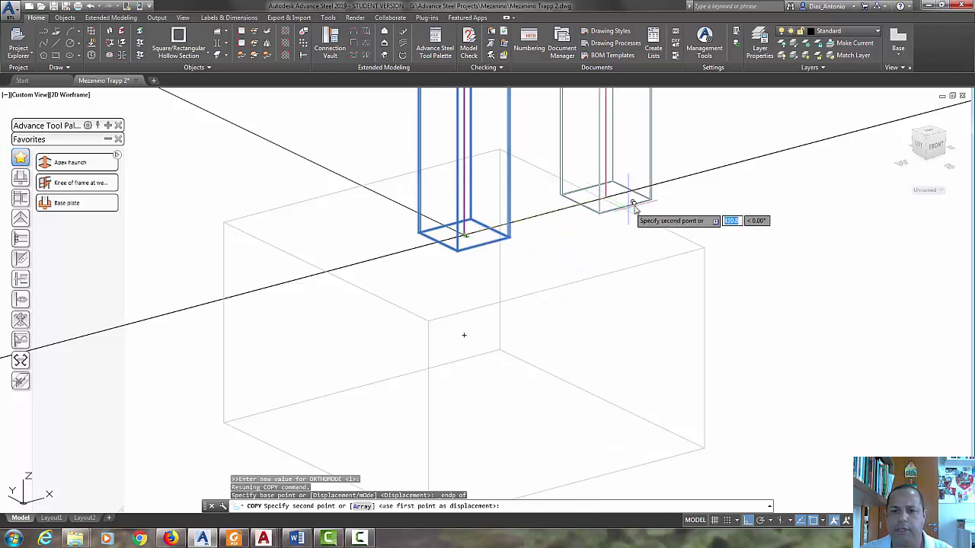
pyautogui.scroll(-8, 670, 218)
pyautogui.moveTo(736, 220); pyautogui.dragTo(581, 294, button='middle')
pyautogui.scroll(6, 696, 262)
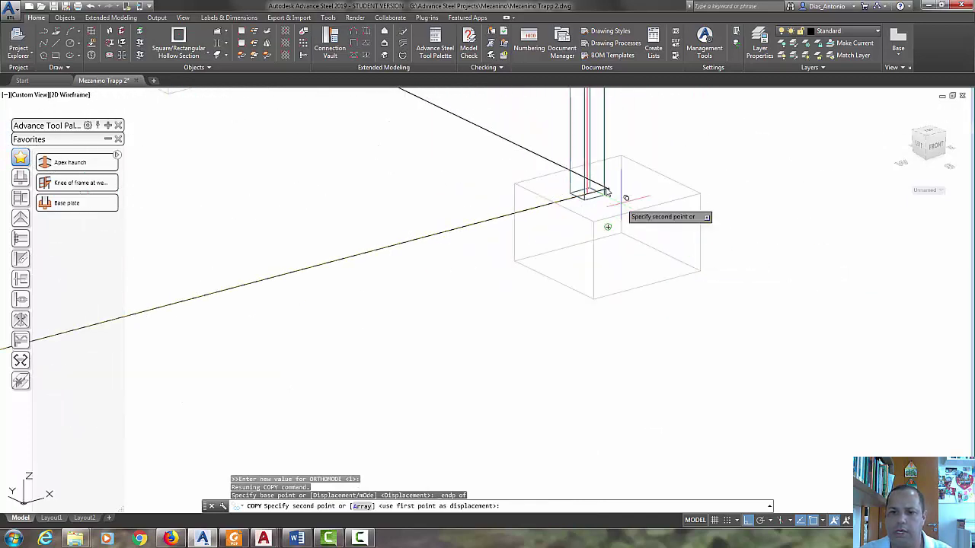
pyautogui.scroll(5, 610, 196)
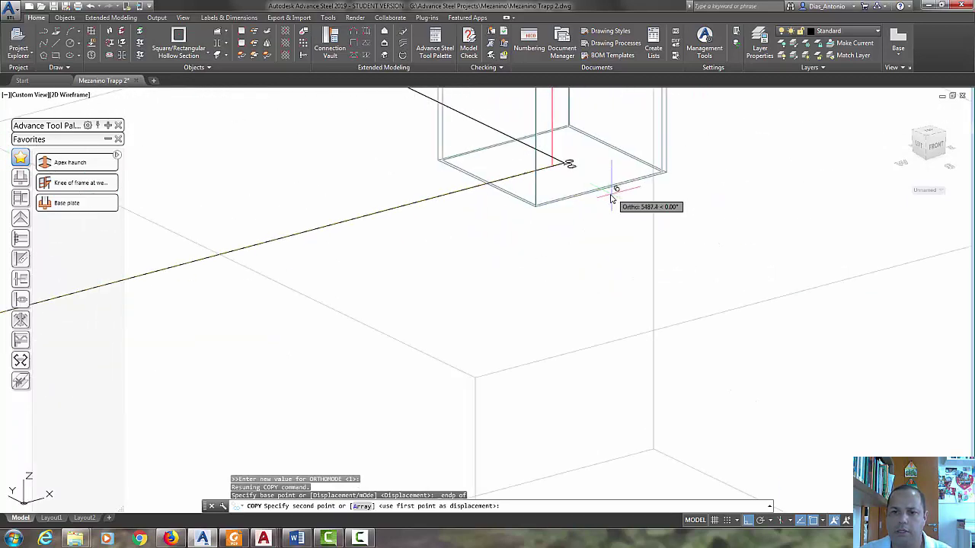
pyautogui.click(567, 163)
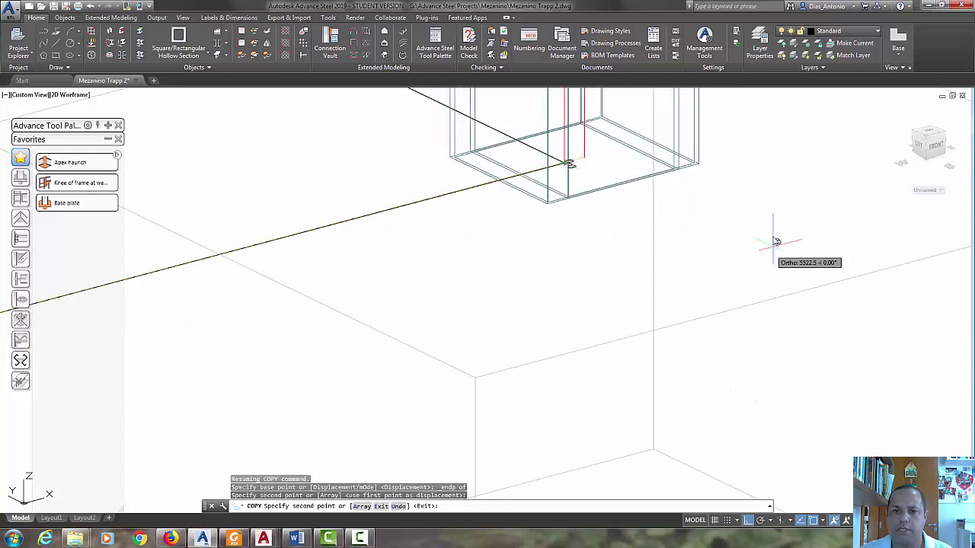
pyautogui.press('Escape')
# Step: Add a base plate joint to the middle column without an additional concrete object and check its saved library entry
pyautogui.scroll(-4, 759, 220)
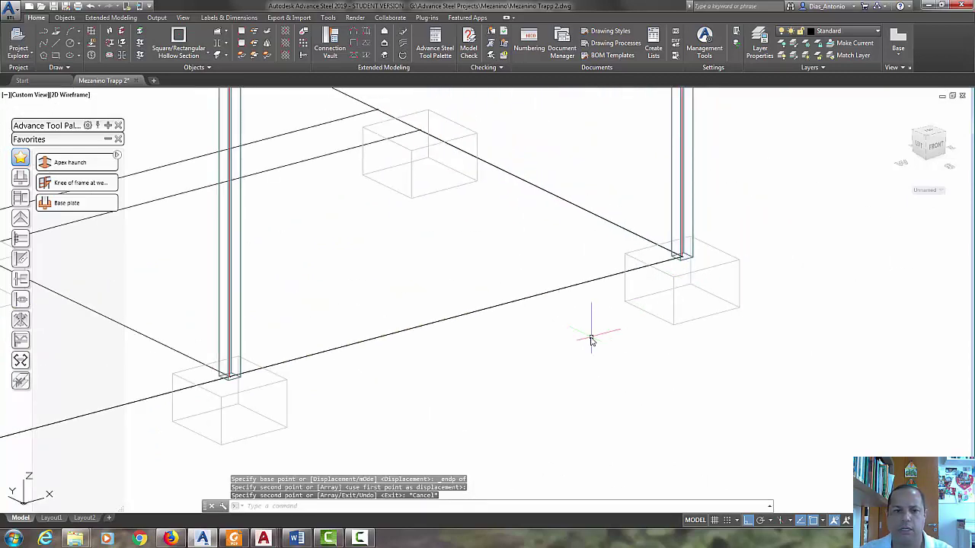
pyautogui.scroll(-5, 591, 339)
pyautogui.scroll(3, 587, 348)
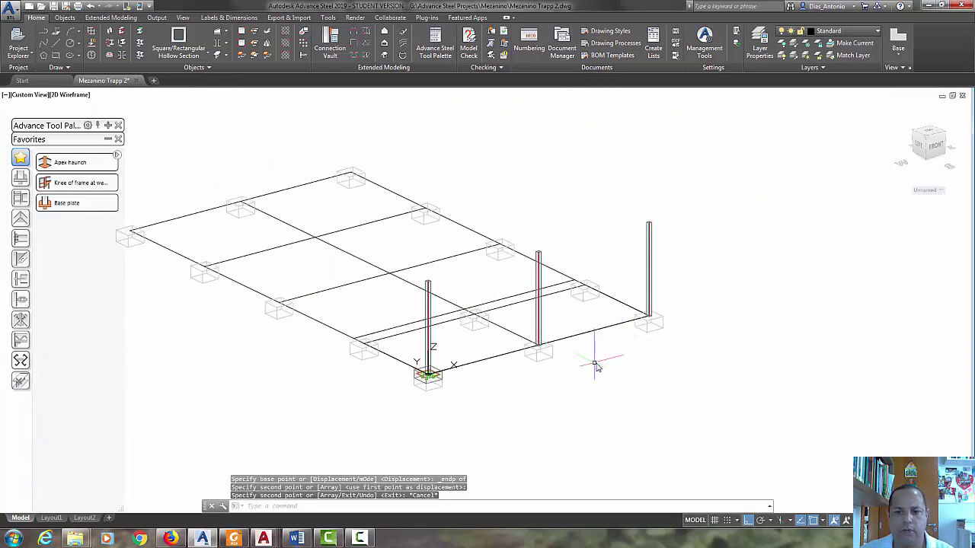
pyautogui.scroll(2, 548, 390)
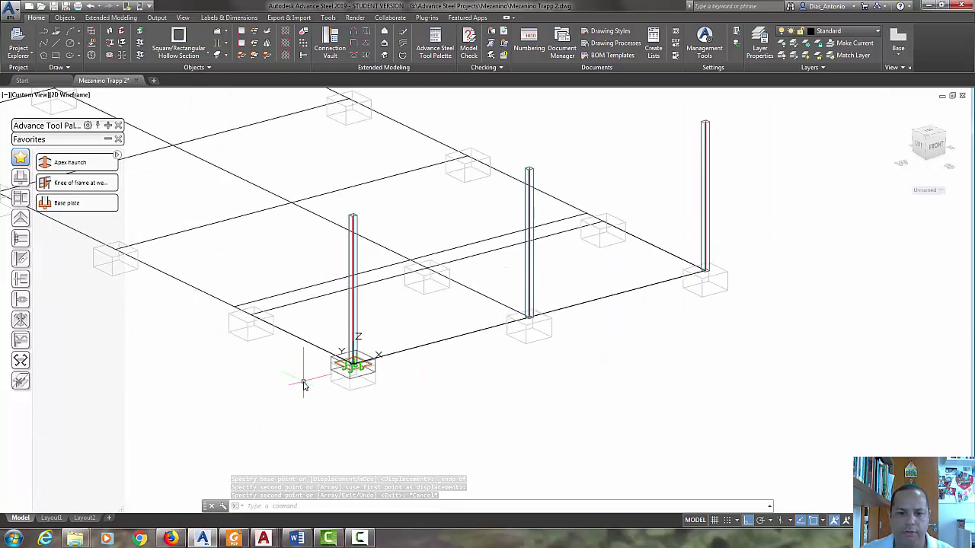
pyautogui.scroll(3, 594, 274)
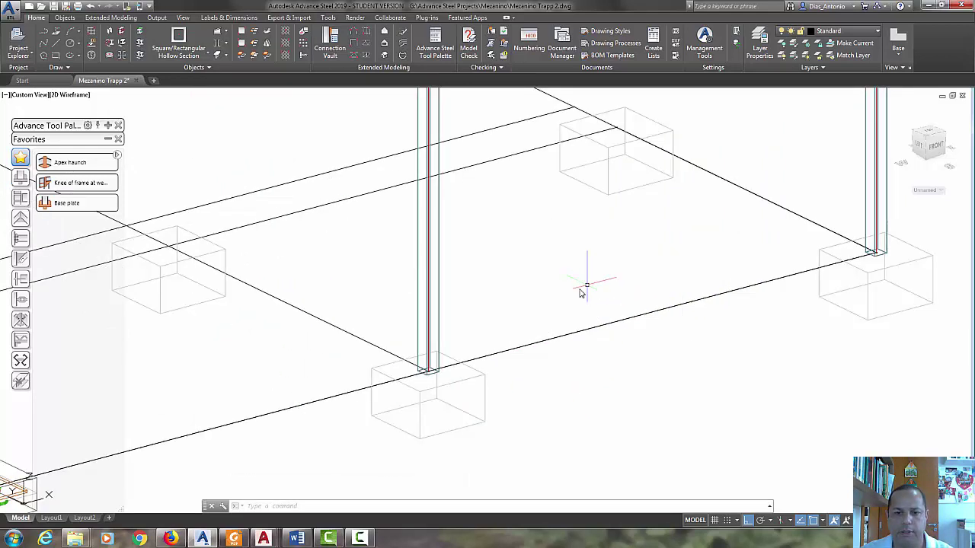
pyautogui.click(67, 204)
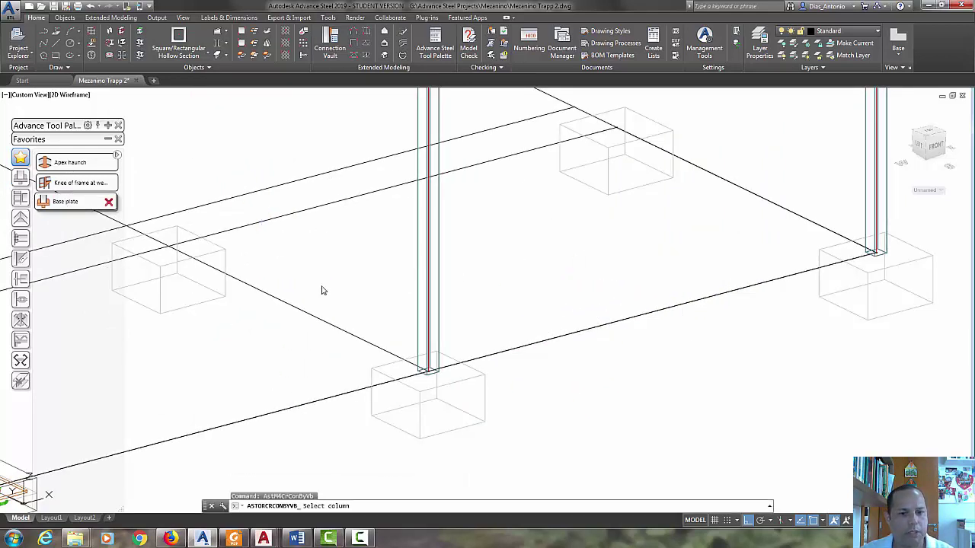
pyautogui.click(441, 286)
pyautogui.click(472, 320)
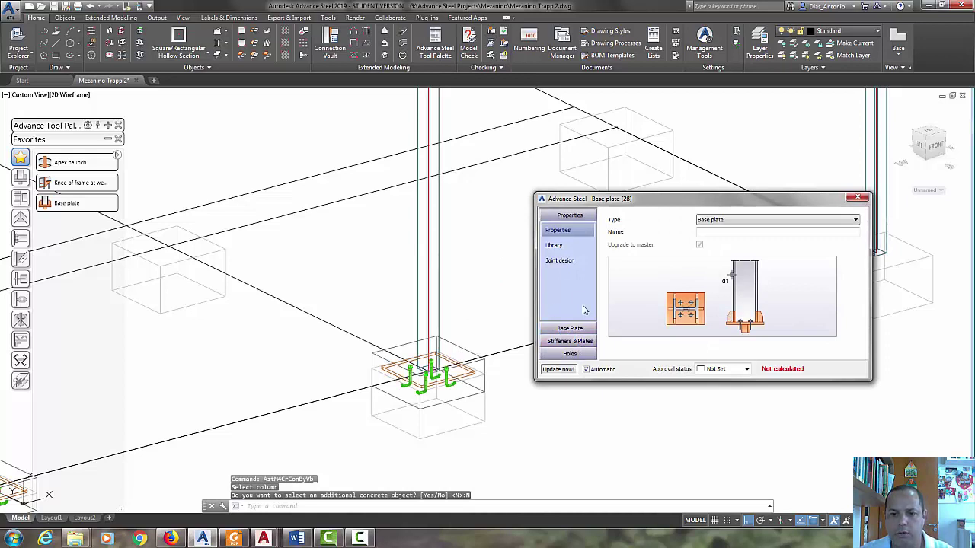
pyautogui.click(568, 249)
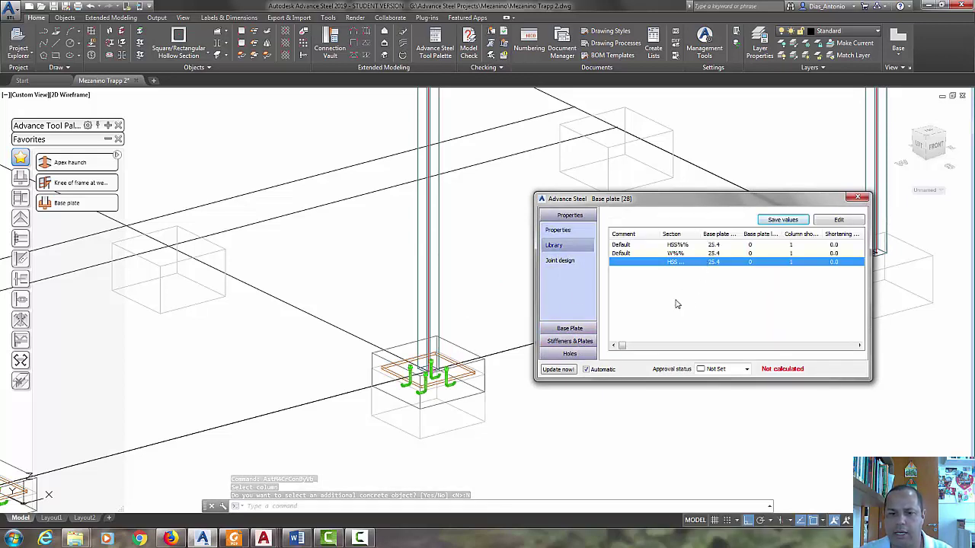
pyautogui.click(857, 197)
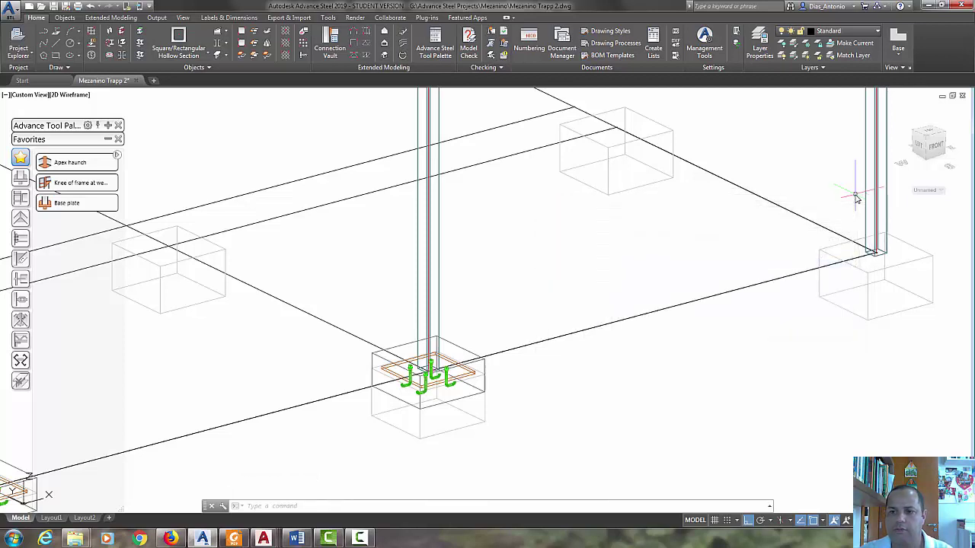
# Step: Add a base plate joint to the corner column at the far end of the X axis, without an additional concrete object
pyautogui.moveTo(857, 197); pyautogui.dragTo(658, 262, button='middle')
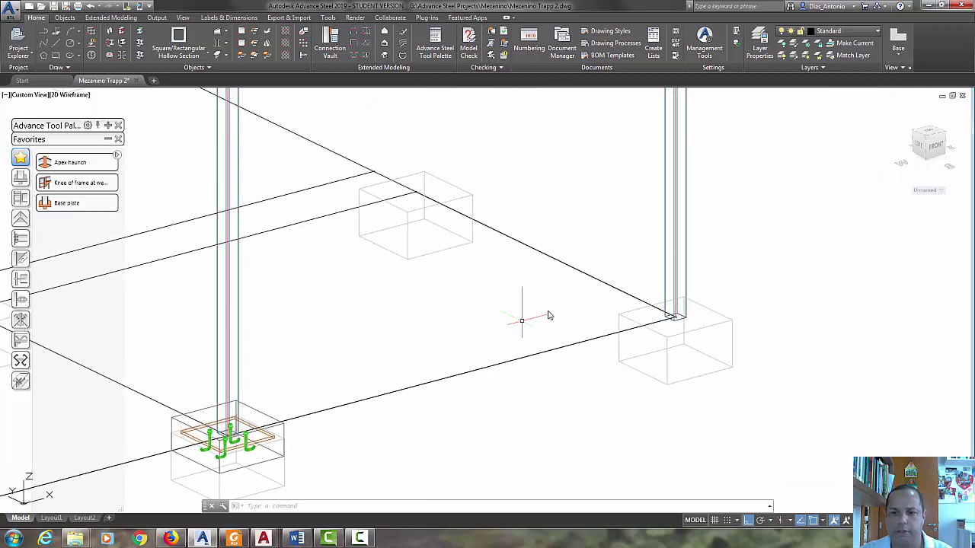
pyautogui.click(102, 207)
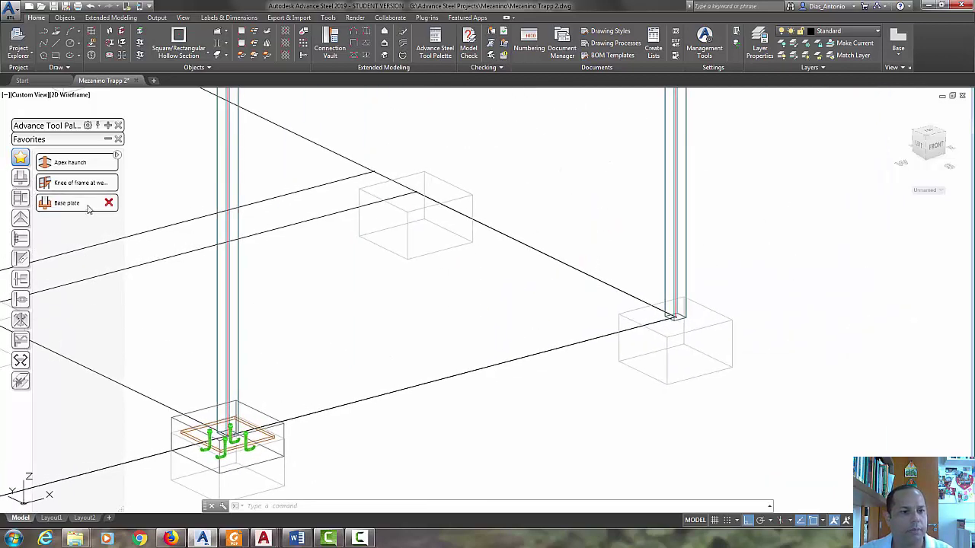
pyautogui.click(683, 271)
pyautogui.click(715, 304)
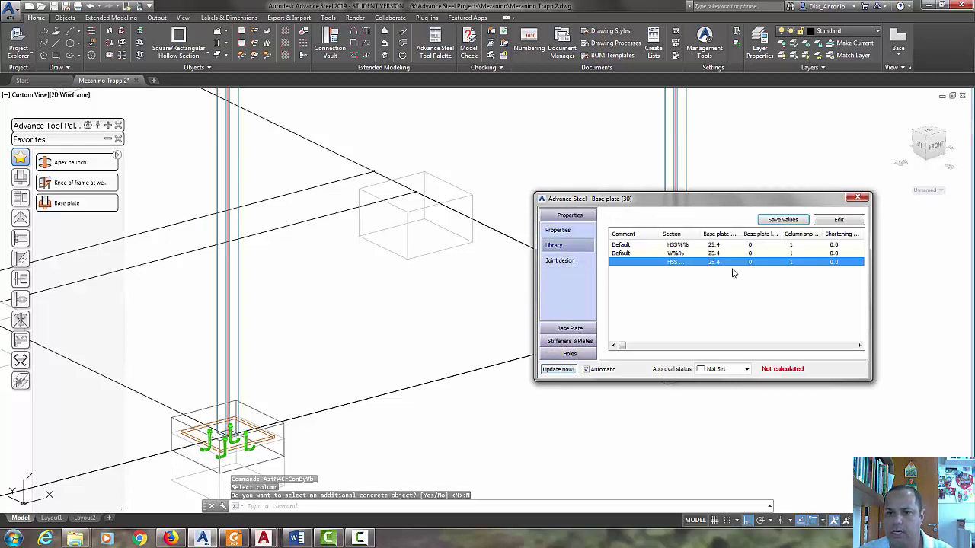
pyautogui.click(856, 197)
pyautogui.scroll(-5, 771, 267)
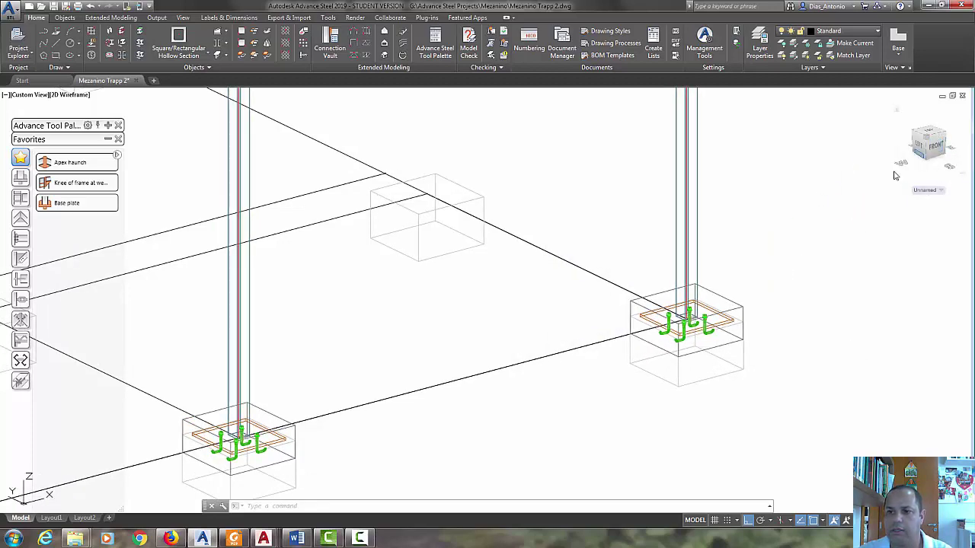
pyautogui.scroll(-2, 679, 354)
pyautogui.moveTo(695, 310); pyautogui.dragTo(675, 324, button='middle')
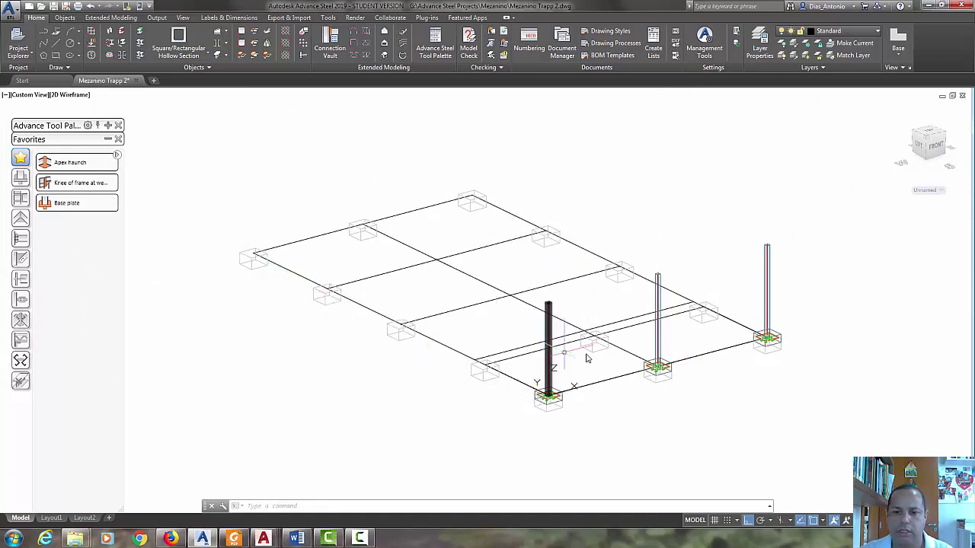
pyautogui.scroll(4, 605, 392)
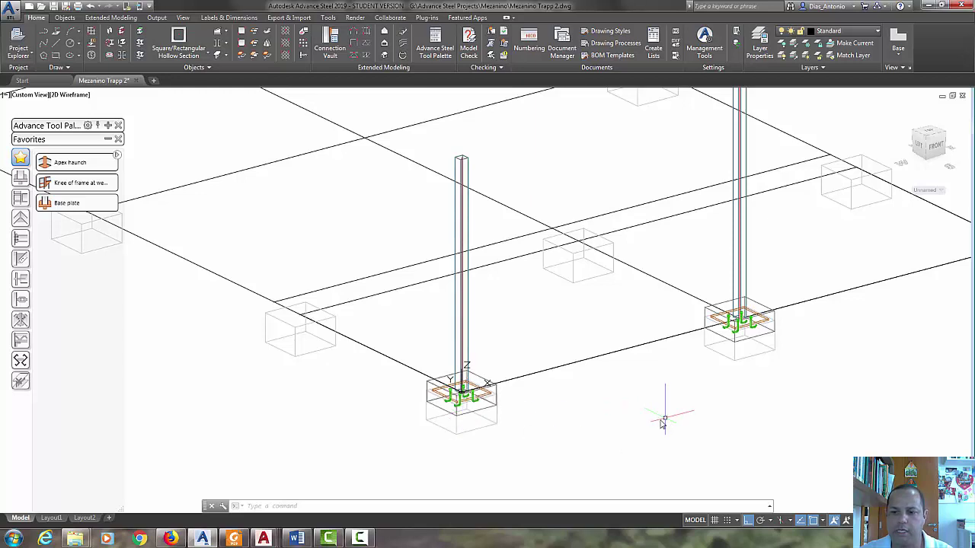
# Step: Turn off the Grids and Concrete footings layers so only the columns and their base plates remain displayed
pyautogui.scroll(-3, 537, 431)
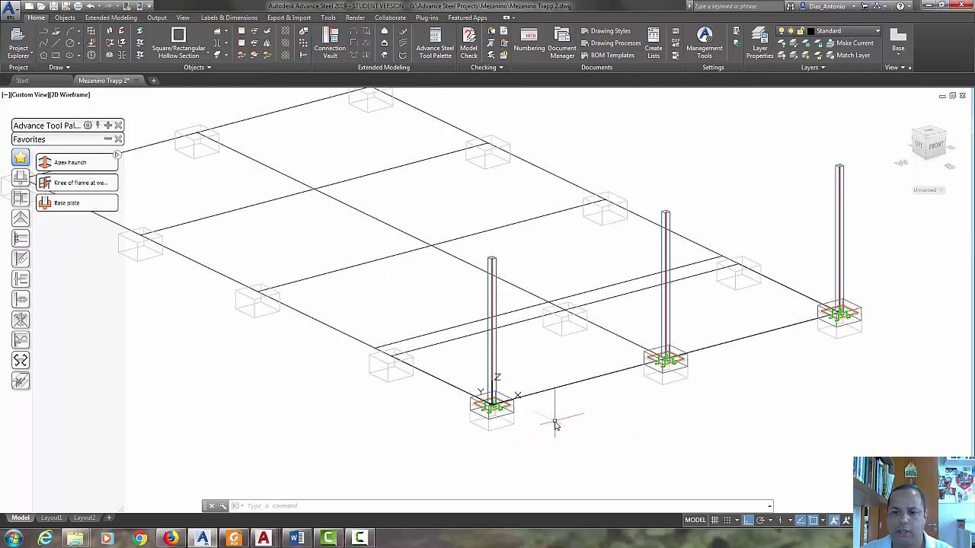
pyautogui.scroll(1, 554, 423)
pyautogui.scroll(-2, 548, 429)
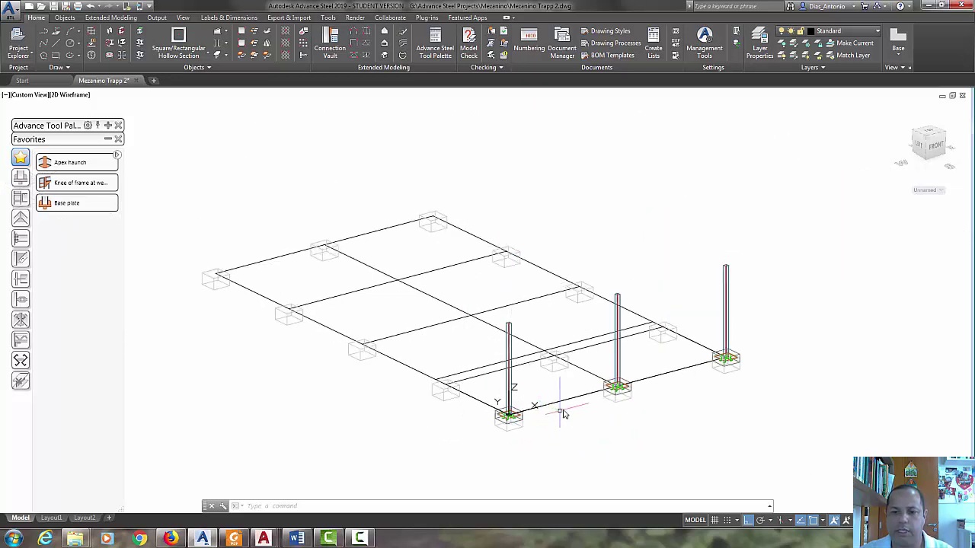
pyautogui.scroll(2, 563, 414)
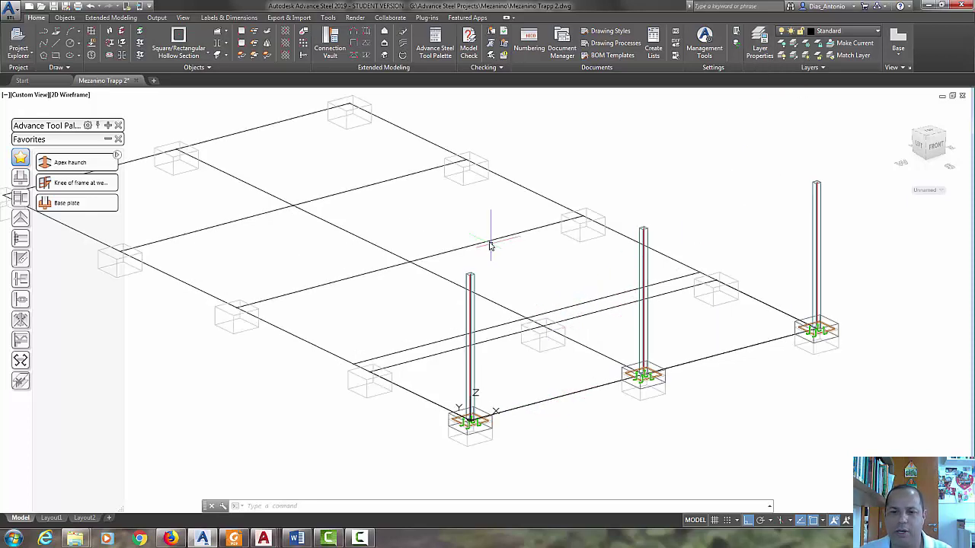
pyautogui.click(620, 234)
pyautogui.press('Escape')
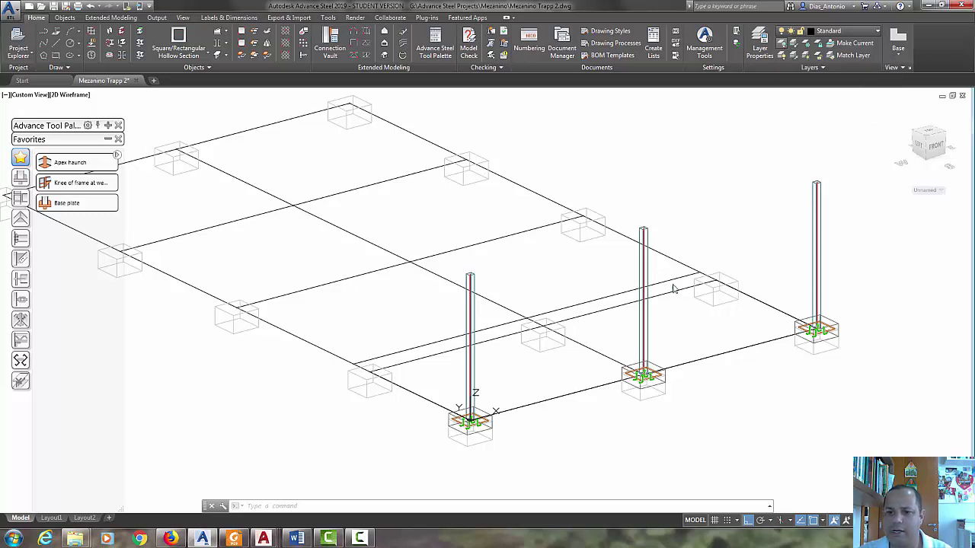
pyautogui.click(684, 264)
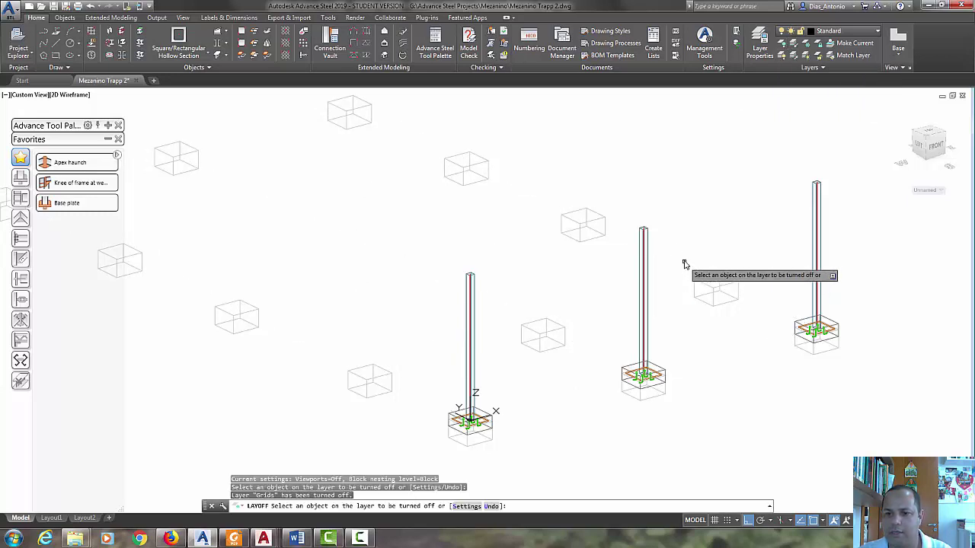
pyautogui.scroll(-2, 684, 265)
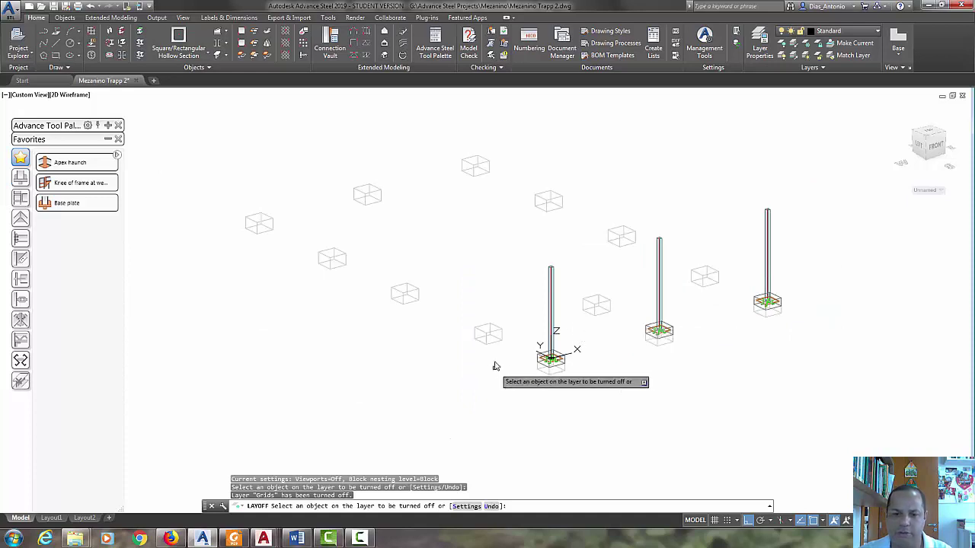
pyautogui.click(499, 332)
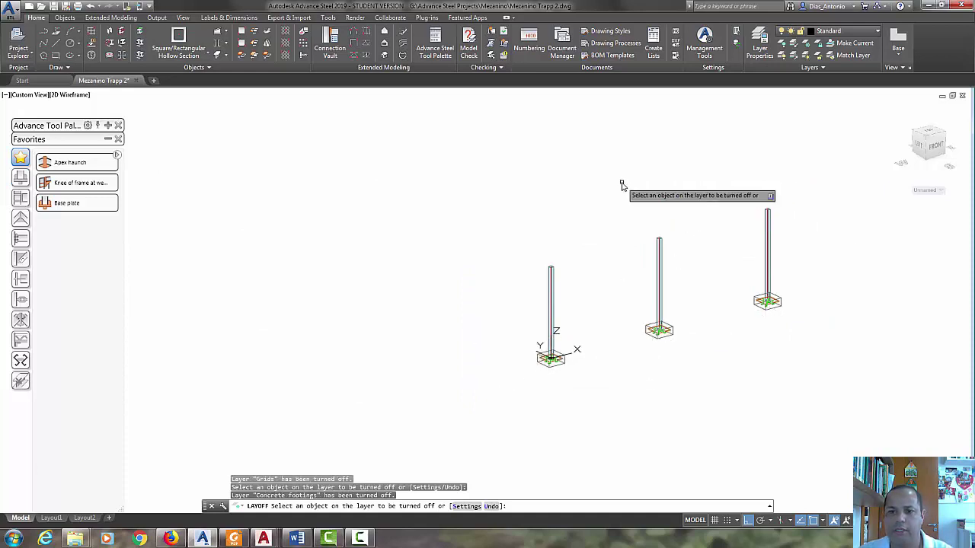
pyautogui.press('Escape')
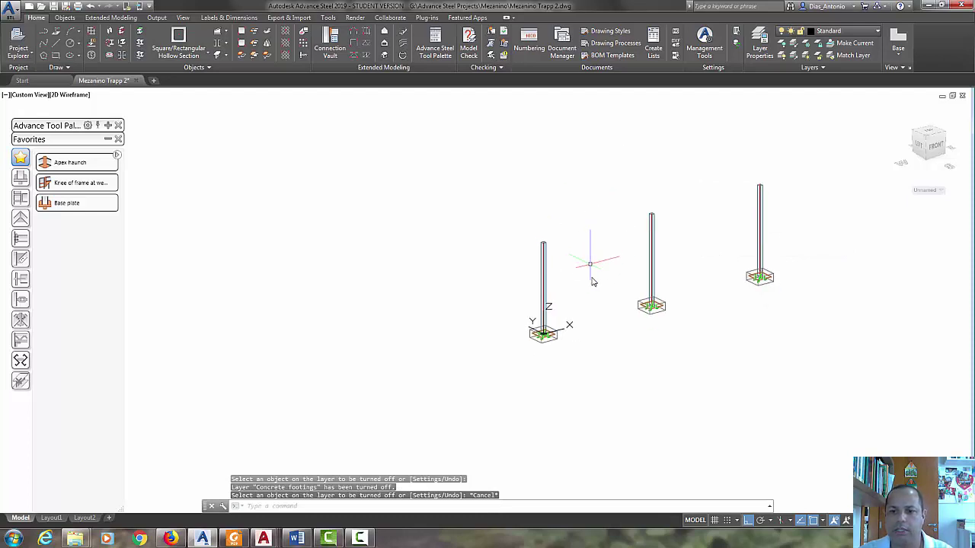
# Step: Set up a Transform elements copy of the three columns and base plates with Y distance 5000 and 4 copies, preview it and cancel
pyautogui.scroll(-3, 593, 294)
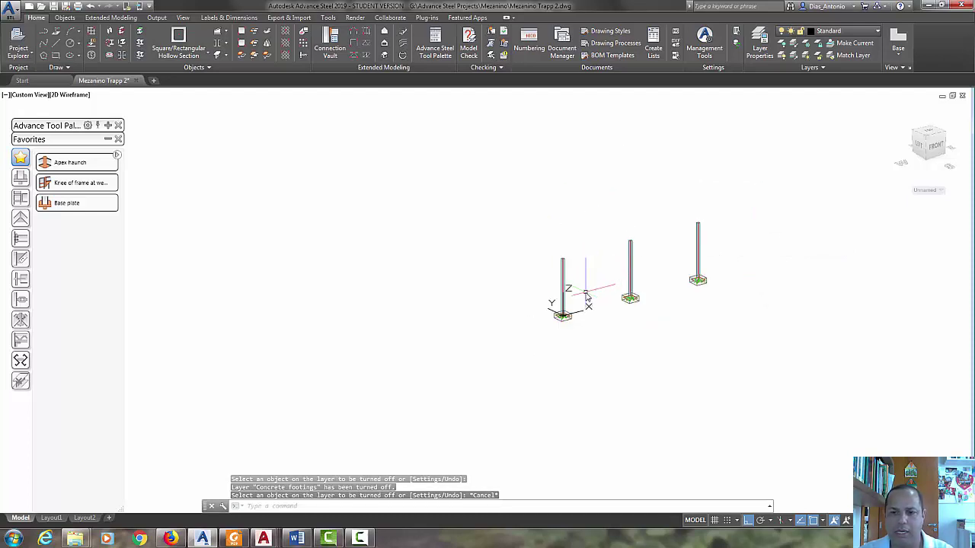
pyautogui.moveTo(597, 324); pyautogui.dragTo(594, 363, button='middle')
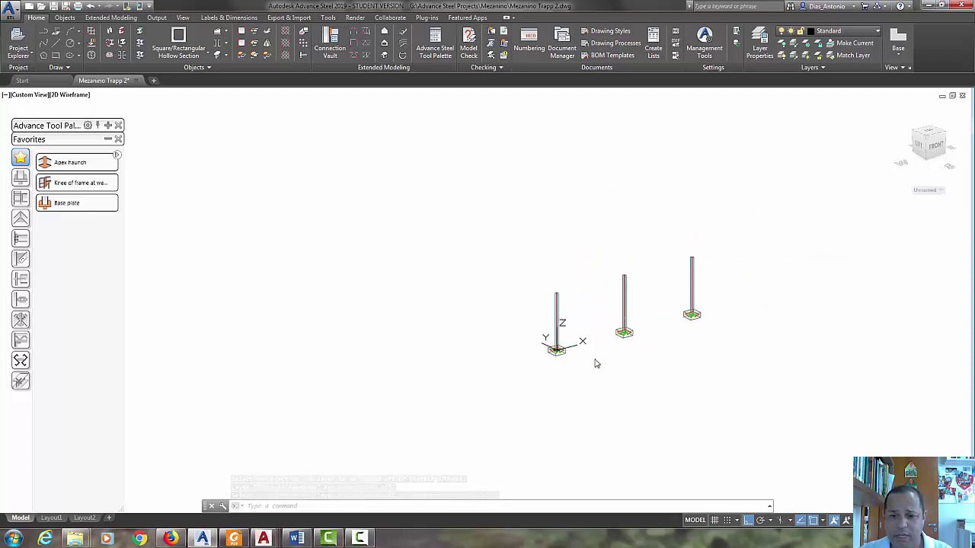
pyautogui.click(106, 140)
pyautogui.moveTo(109, 131)
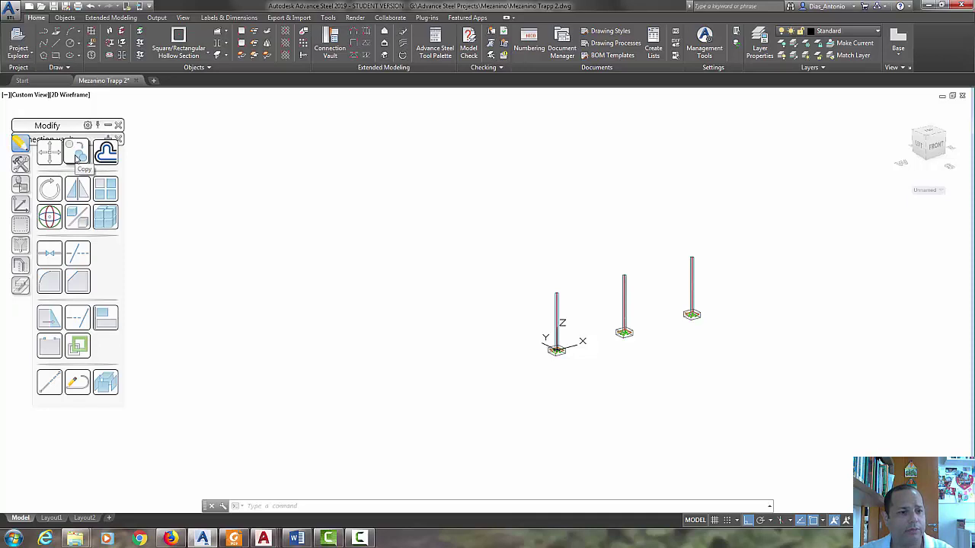
pyautogui.click(21, 164)
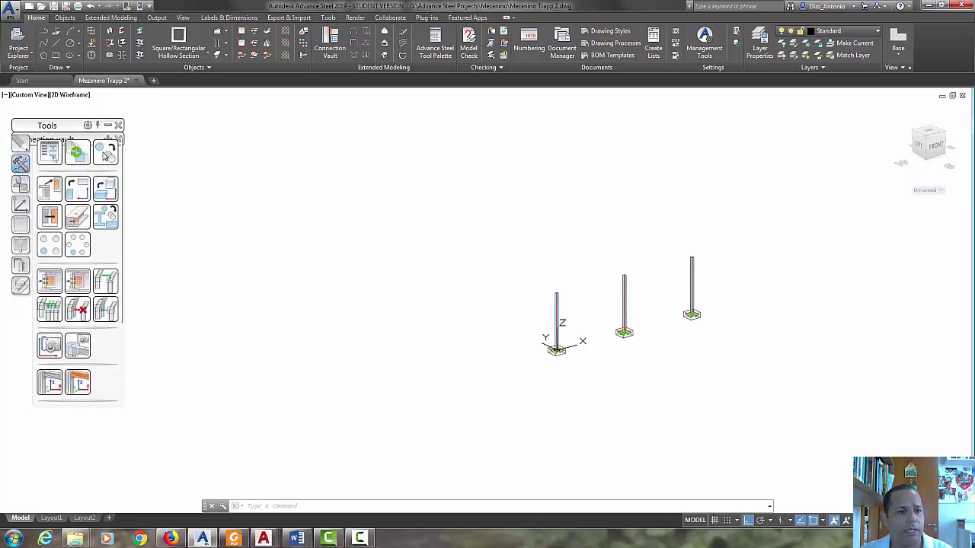
pyautogui.click(105, 152)
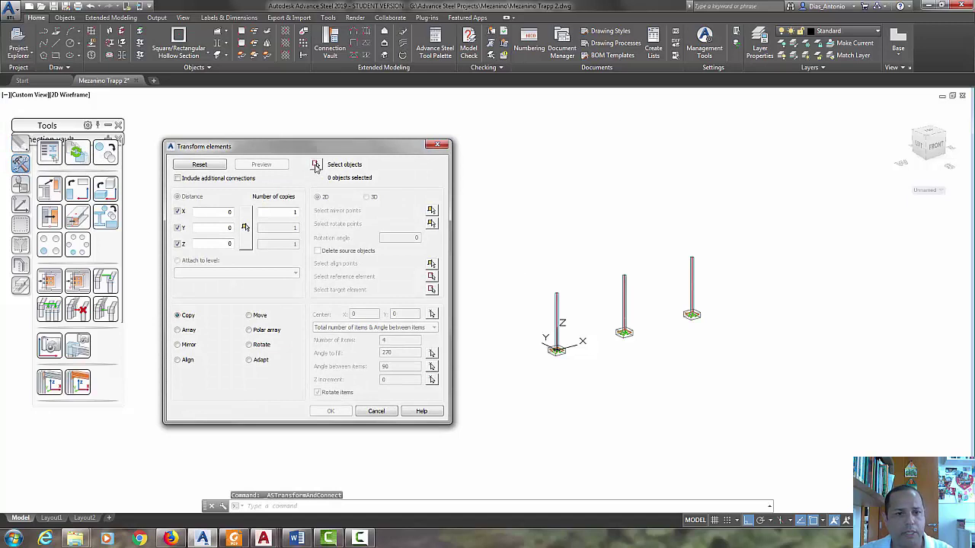
pyautogui.click(316, 166)
pyautogui.click(778, 398)
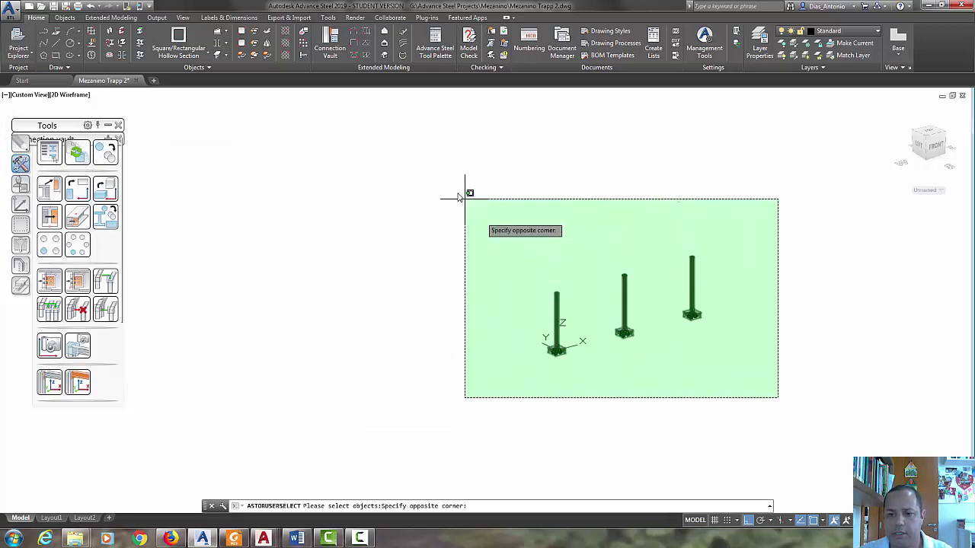
pyautogui.click(457, 197)
pyautogui.press('Return')
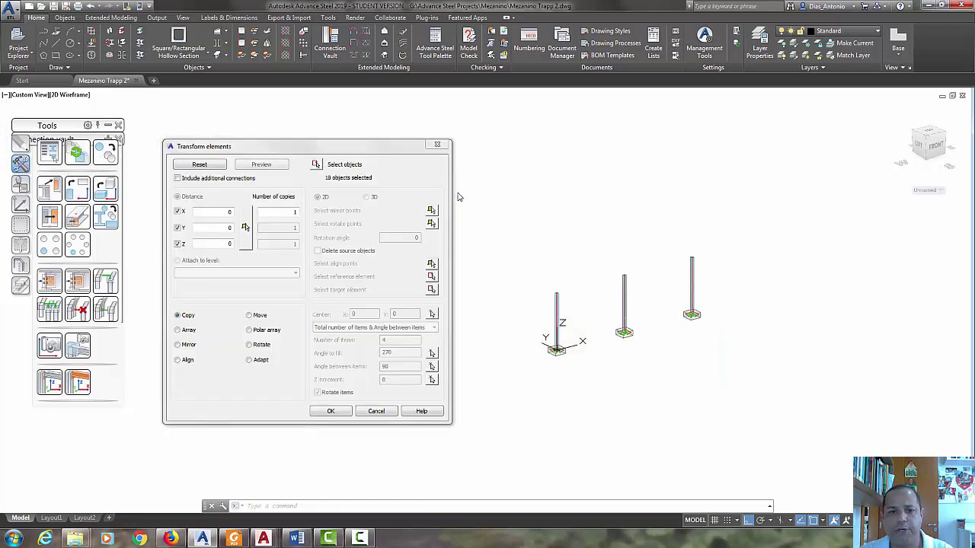
pyautogui.moveTo(388, 153); pyautogui.dragTo(435, 145)
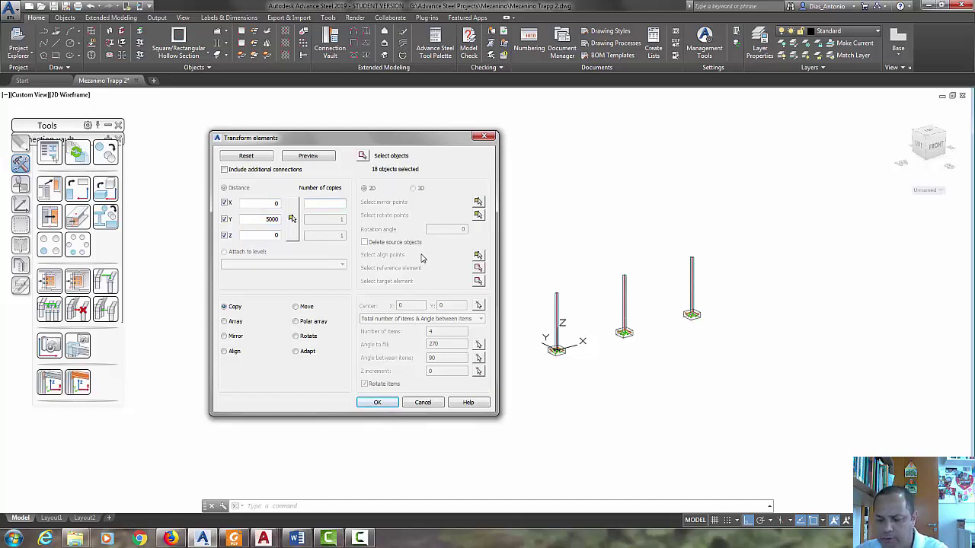
pyautogui.click(320, 156)
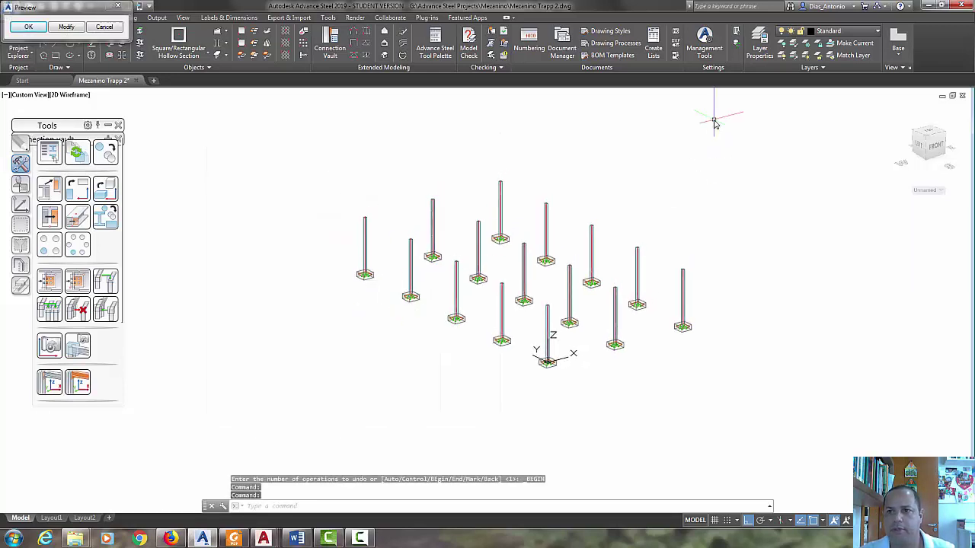
pyautogui.press('Escape')
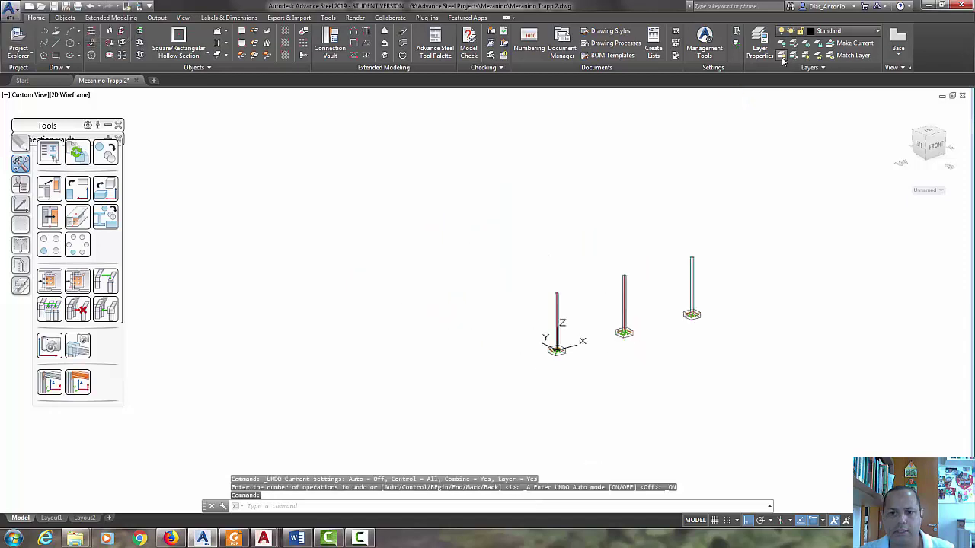
# Step: Turn all layers on to check the grid, and turn the Grids and Concrete footings layers off again
pyautogui.click(781, 58)
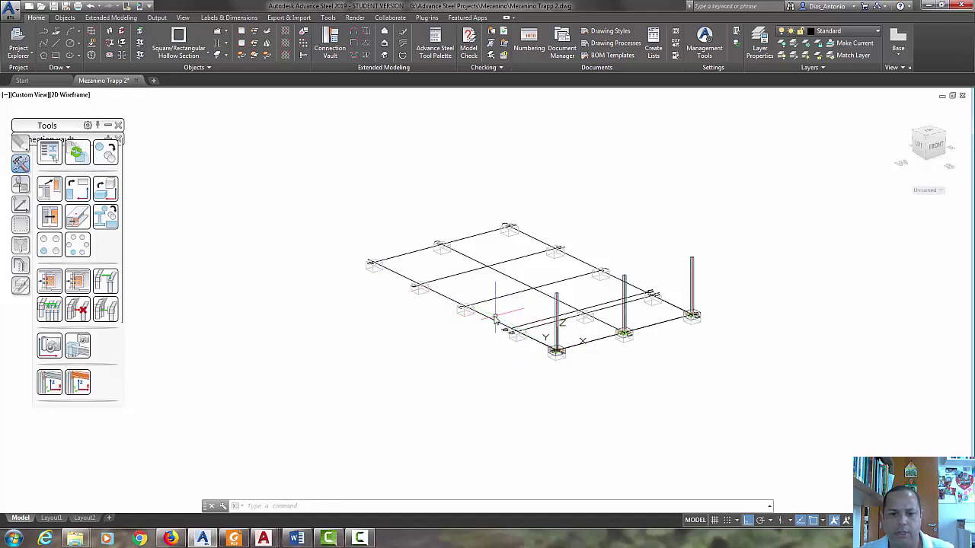
pyautogui.moveTo(358, 282); pyautogui.dragTo(344, 304, button='middle')
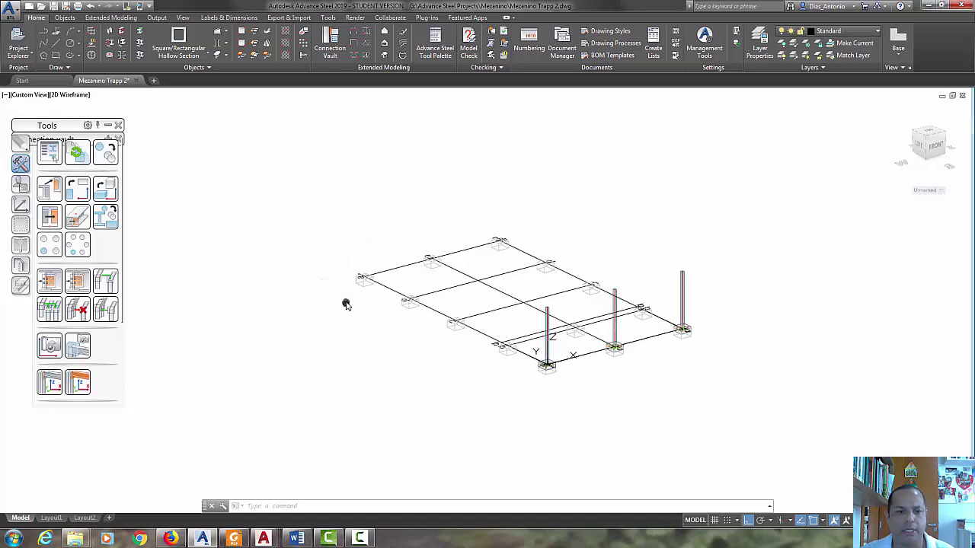
pyautogui.click(780, 44)
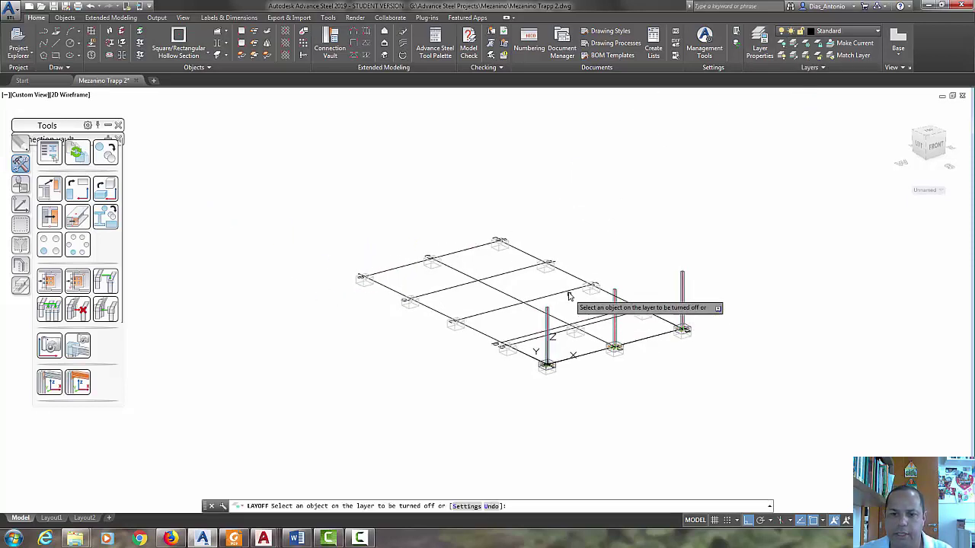
pyautogui.click(569, 291)
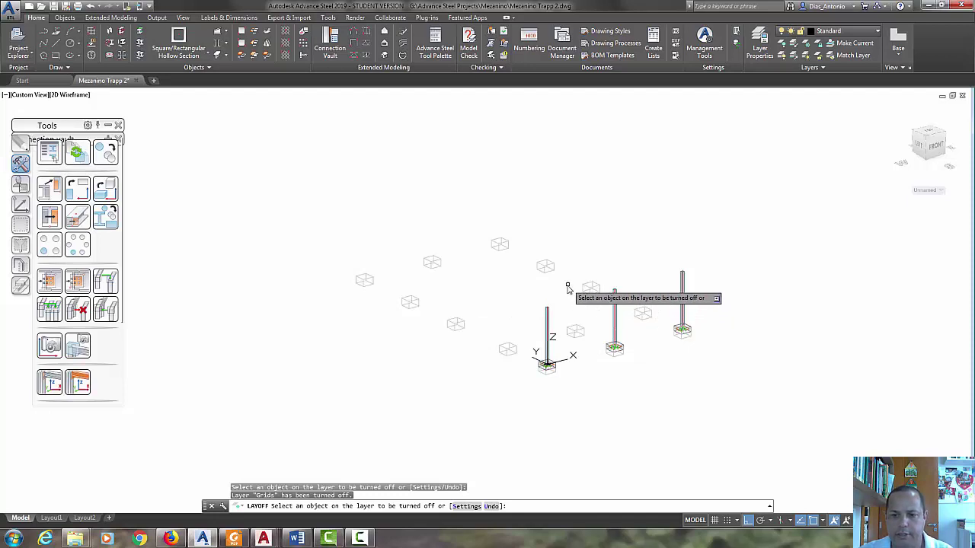
pyautogui.click(590, 290)
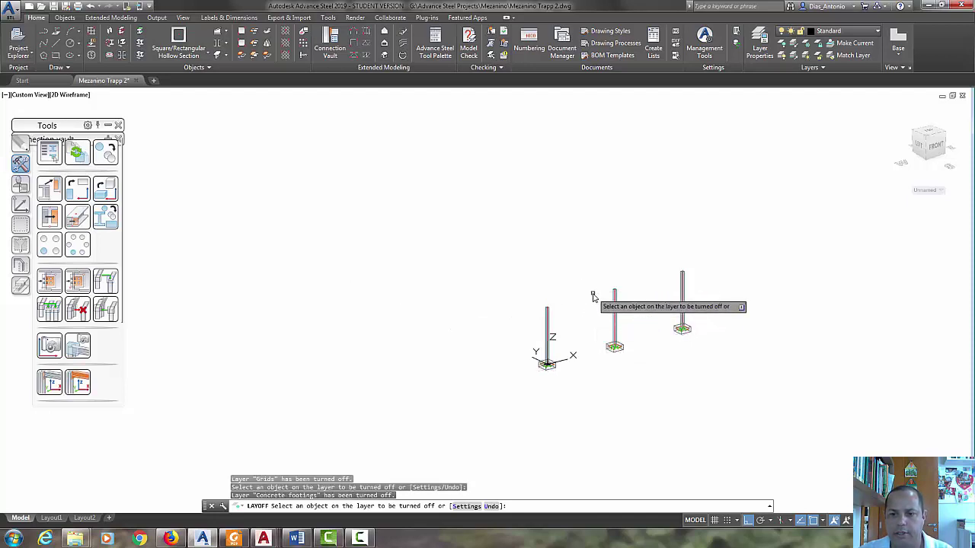
pyautogui.rightClick(472, 204)
pyautogui.click(493, 210)
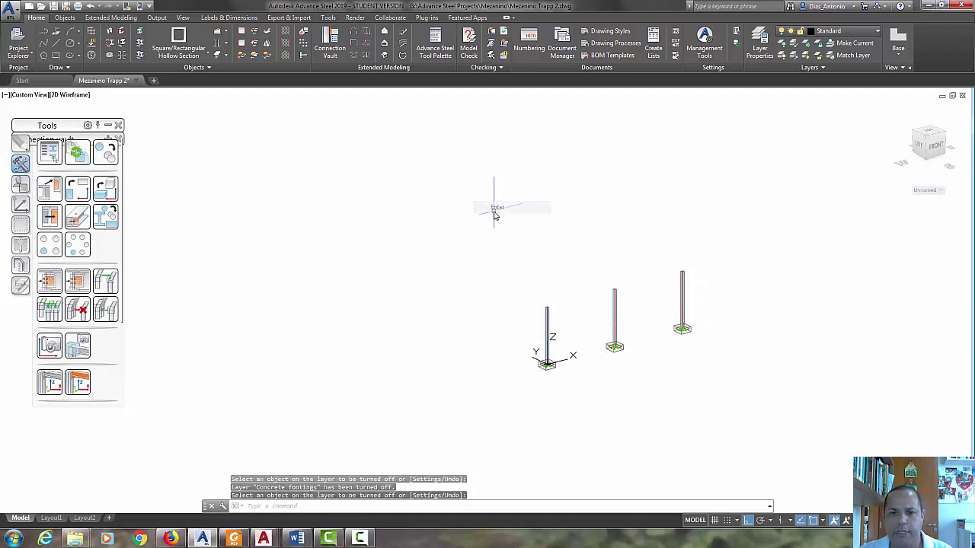
# Step: Copy the three columns with their base plates 4 times at 5000 along Y using Transform elements, previewing before accepting
pyautogui.click(105, 152)
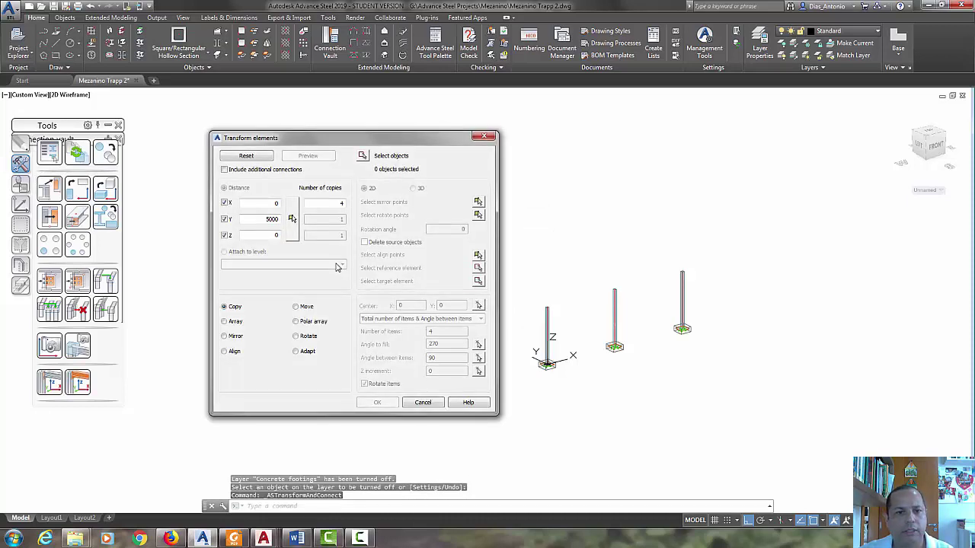
pyautogui.click(362, 157)
pyautogui.click(767, 429)
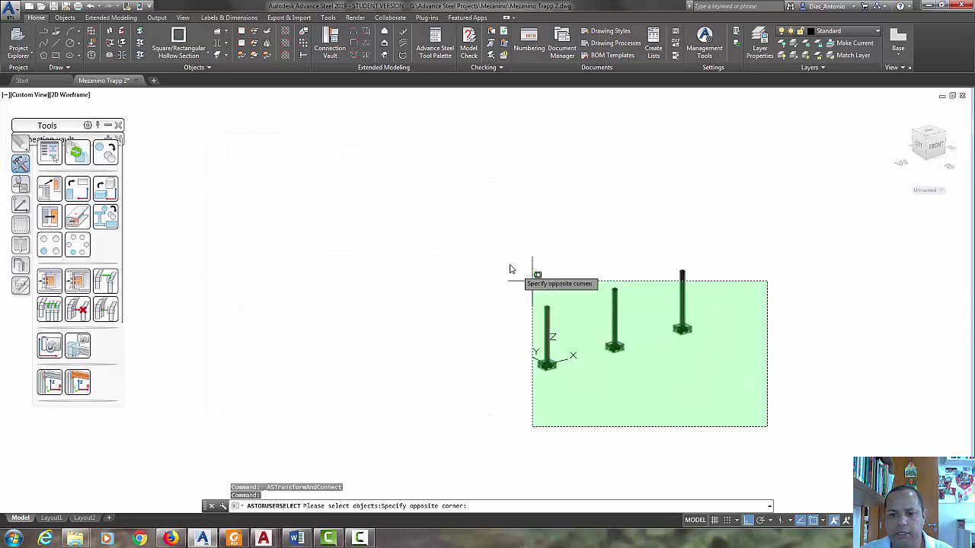
pyautogui.click(490, 242)
pyautogui.press('Return')
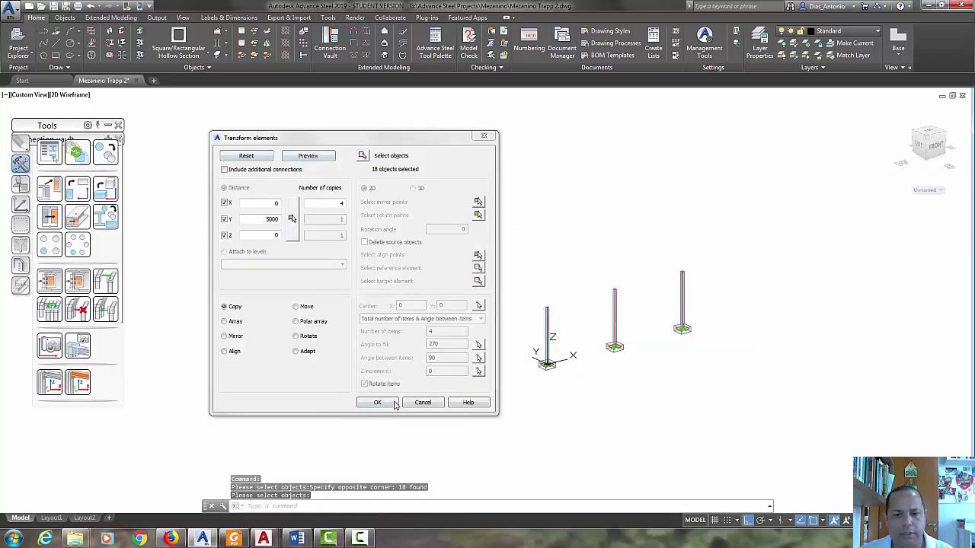
pyautogui.click(307, 157)
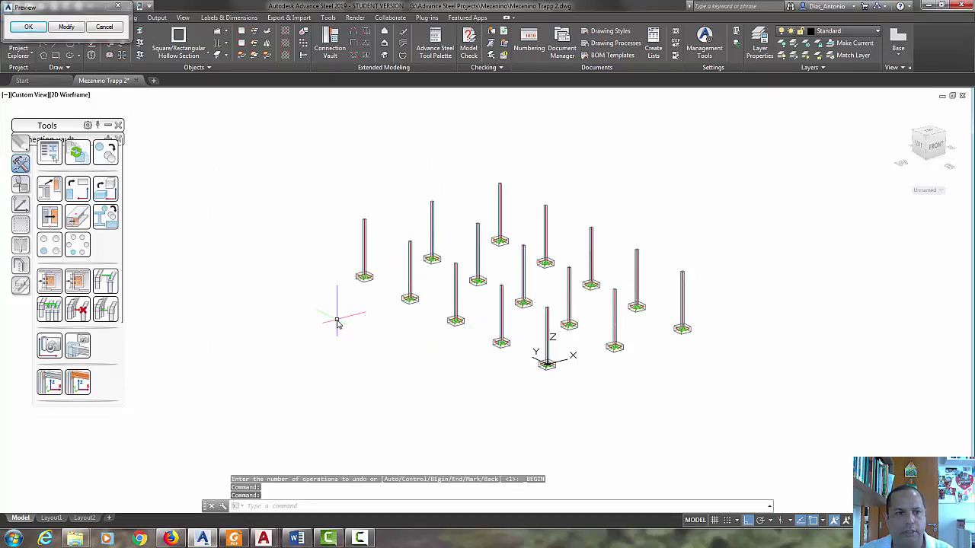
pyautogui.click(46, 28)
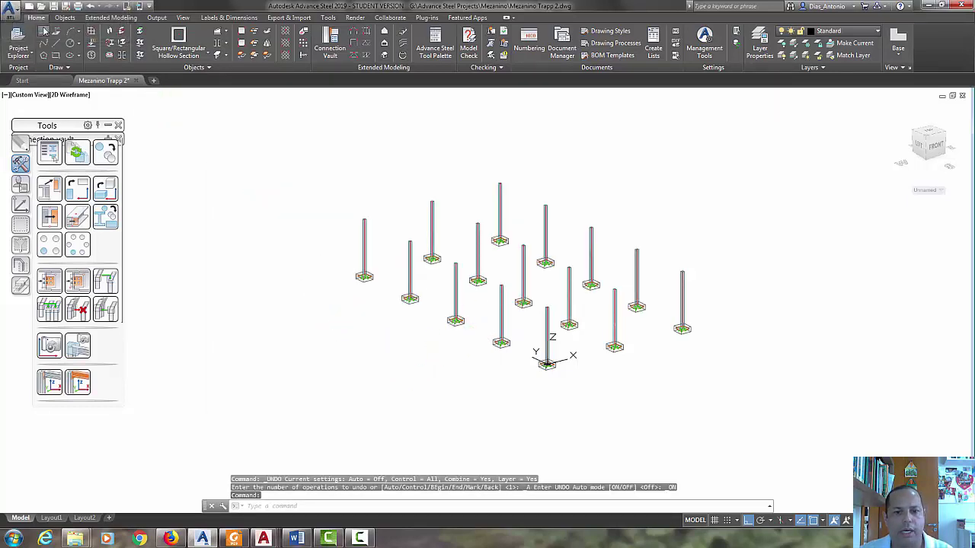
# Step: Turn all layers back on and check the copied columns against the grid and footings from the top view
pyautogui.click(781, 58)
pyautogui.moveTo(724, 335); pyautogui.dragTo(733, 323, button='middle')
pyautogui.click(937, 150)
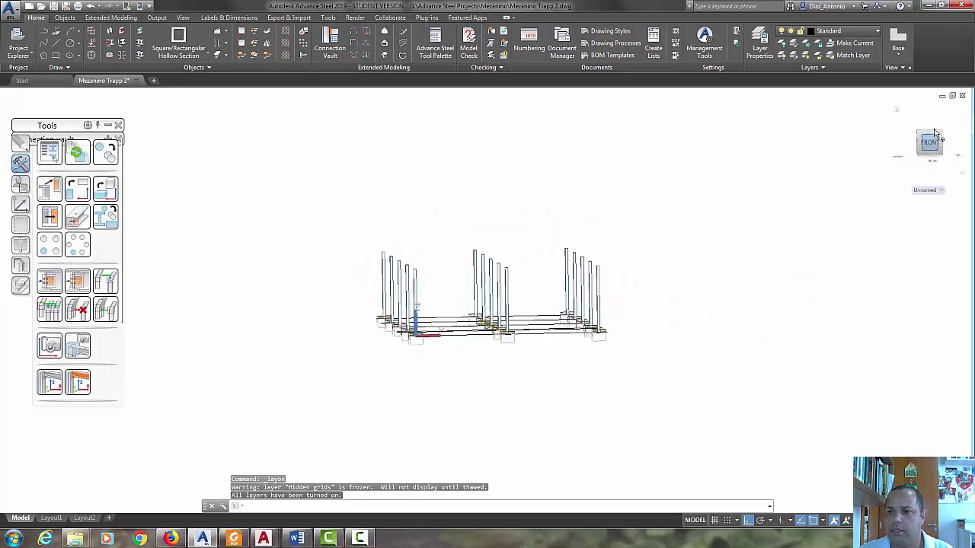
pyautogui.click(924, 131)
pyautogui.click(927, 132)
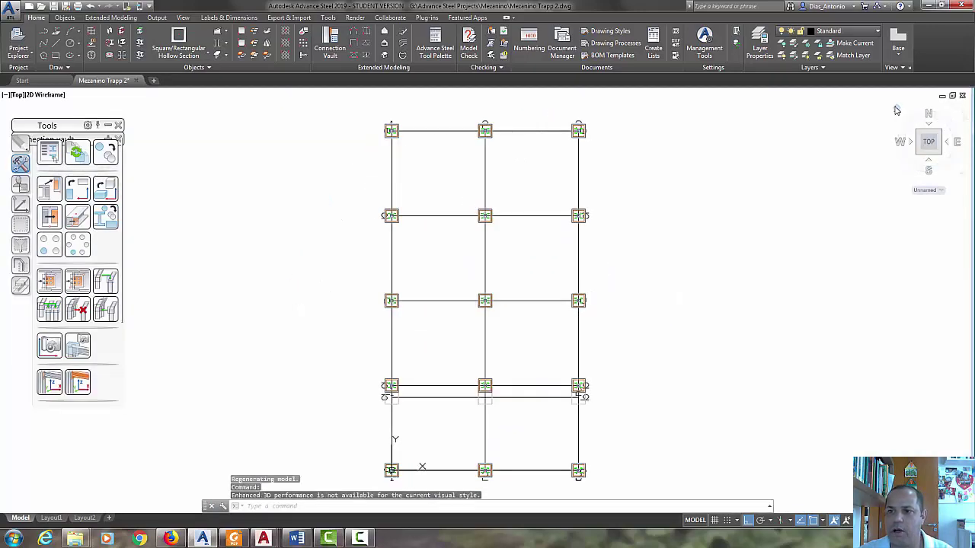
# Step: Return the model to an isometric view and save the drawing
pyautogui.click(897, 110)
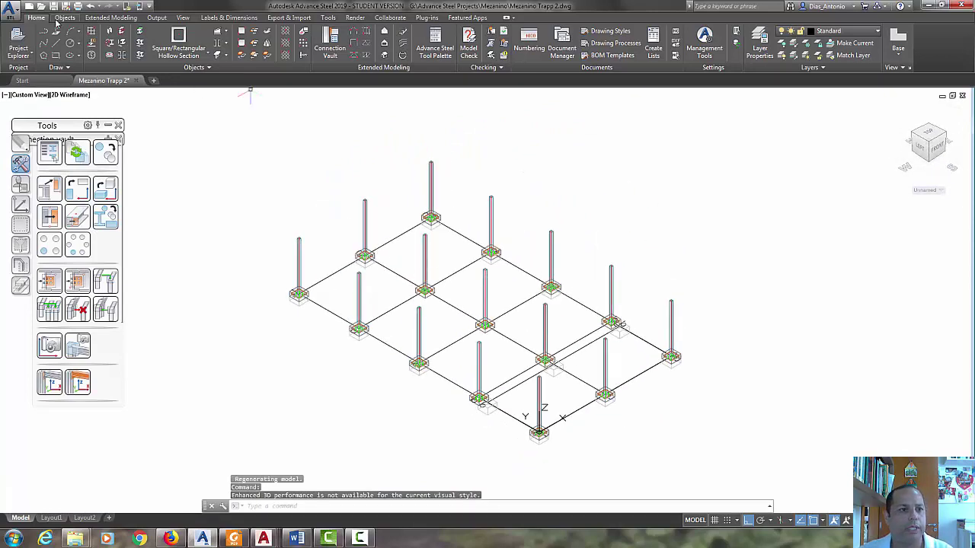
pyautogui.click(54, 6)
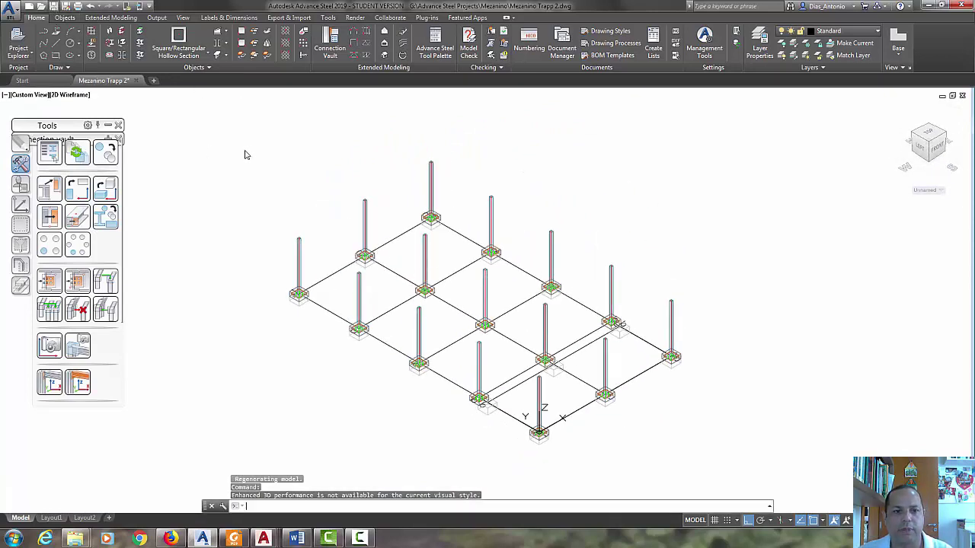